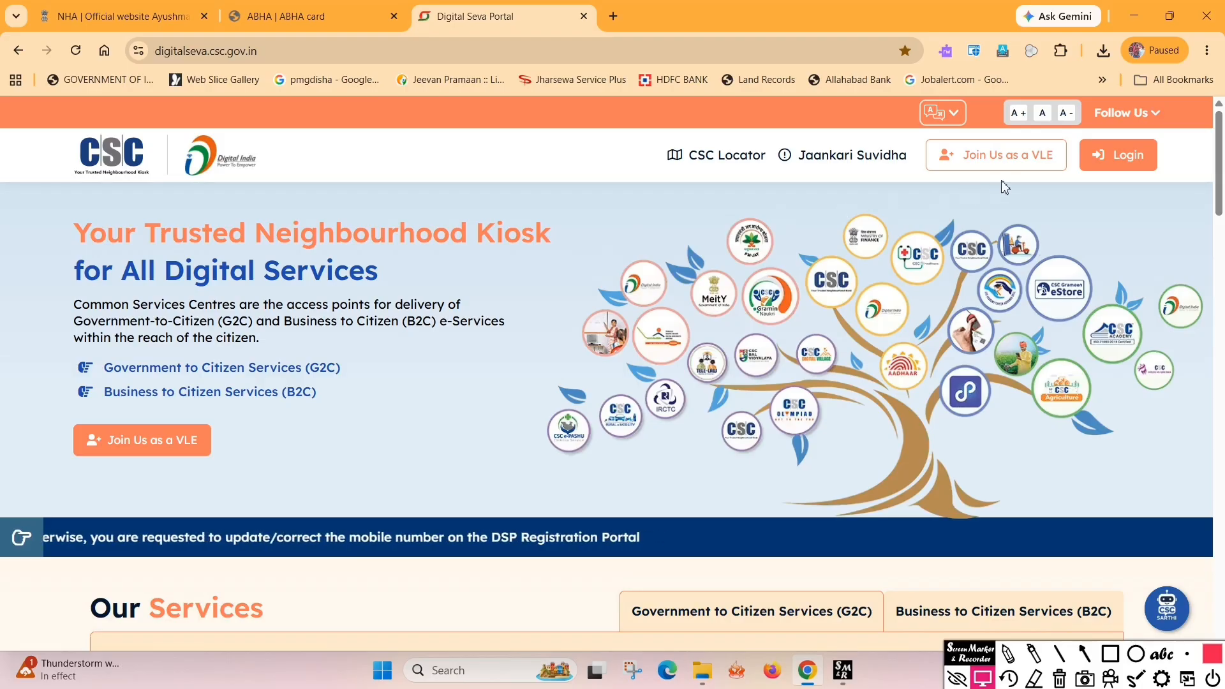
# Log in to Digital Seva and search the services for 'NSDL' to list NSDL PAN Services
pyautogui.click(1113, 156)
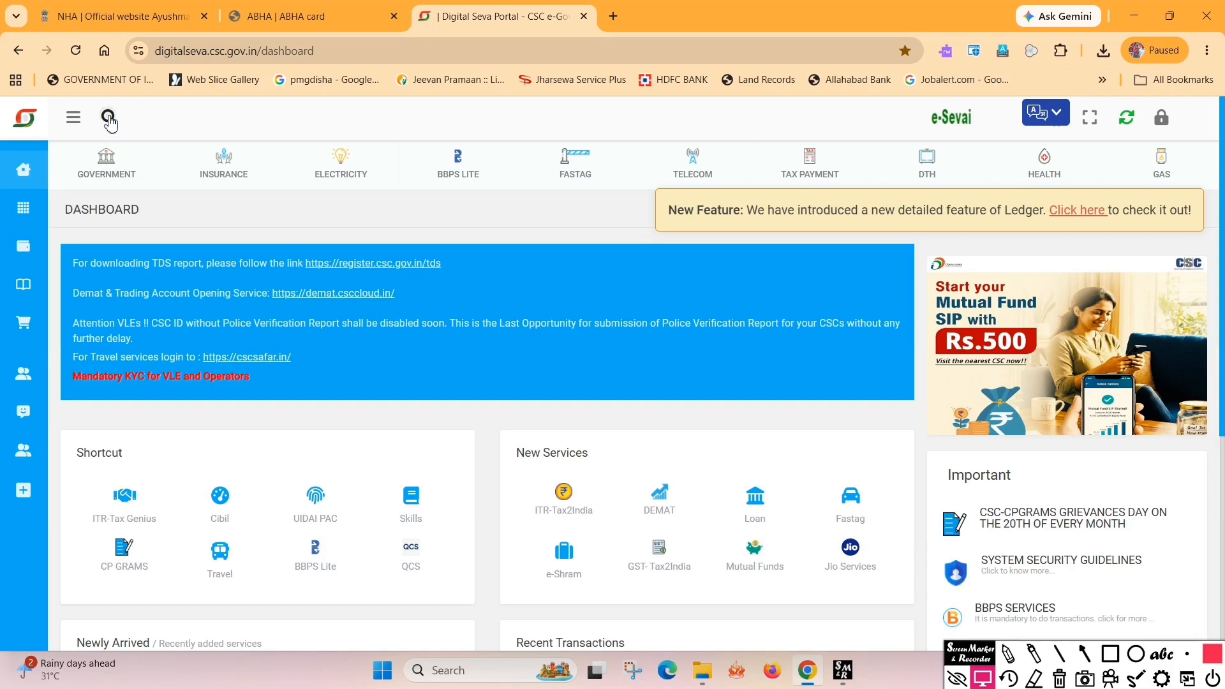
pyautogui.click(108, 119)
pyautogui.write('NSDL')
pyautogui.press('Return')
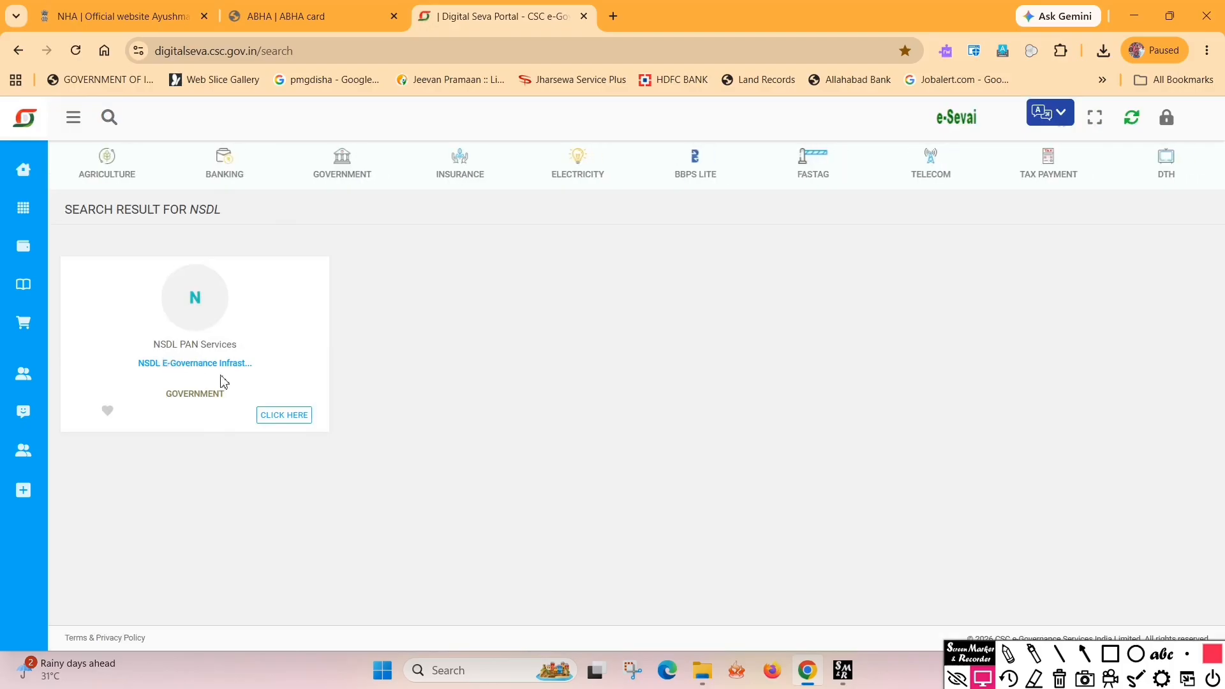
# Open NSDL PAN Services, sign in with Digital Seva Connect, and start a New Application
pyautogui.click(285, 415)
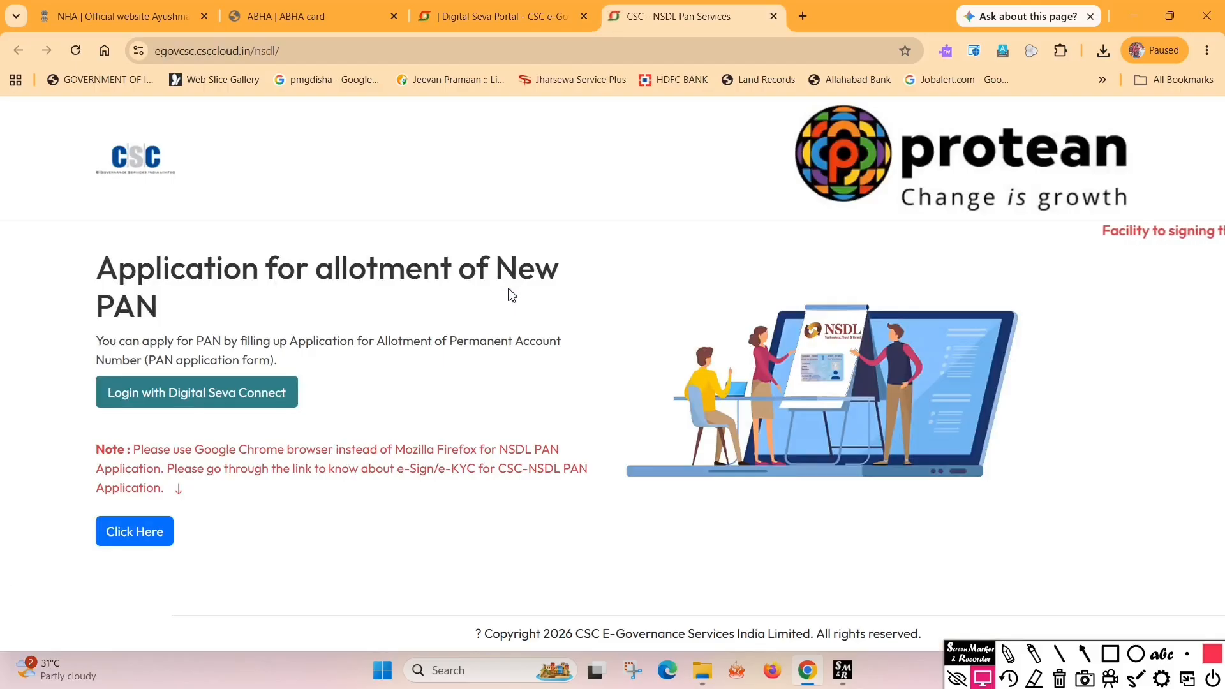
pyautogui.click(242, 401)
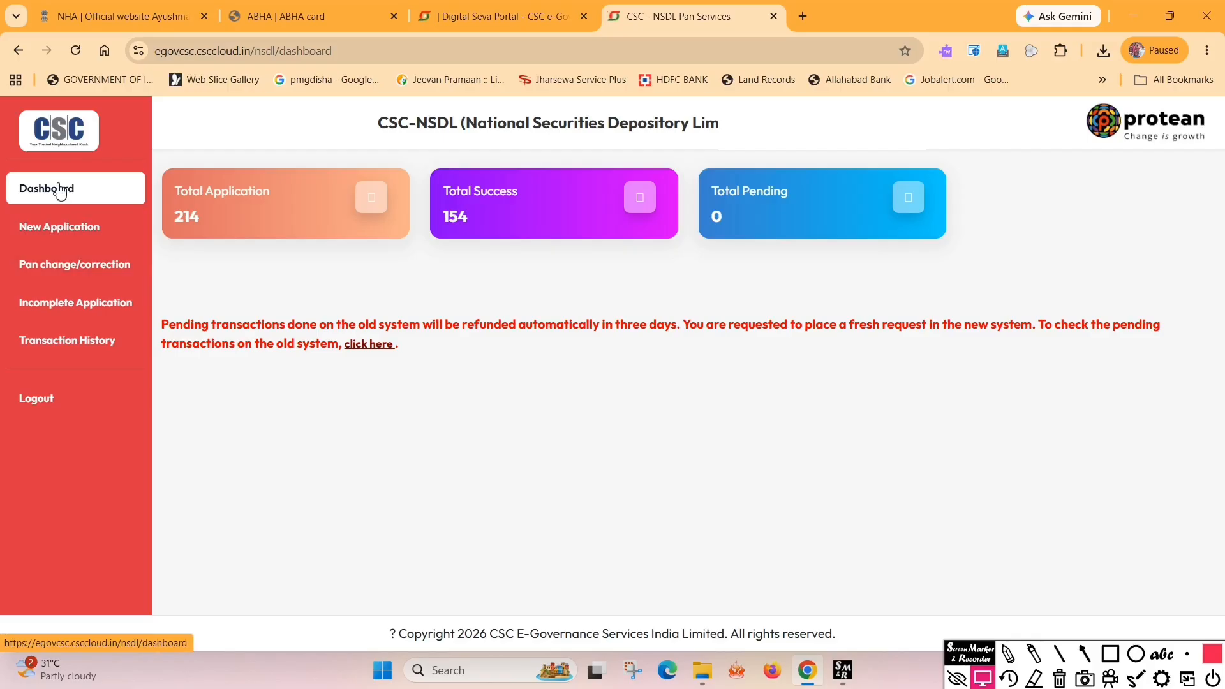
pyautogui.click(70, 237)
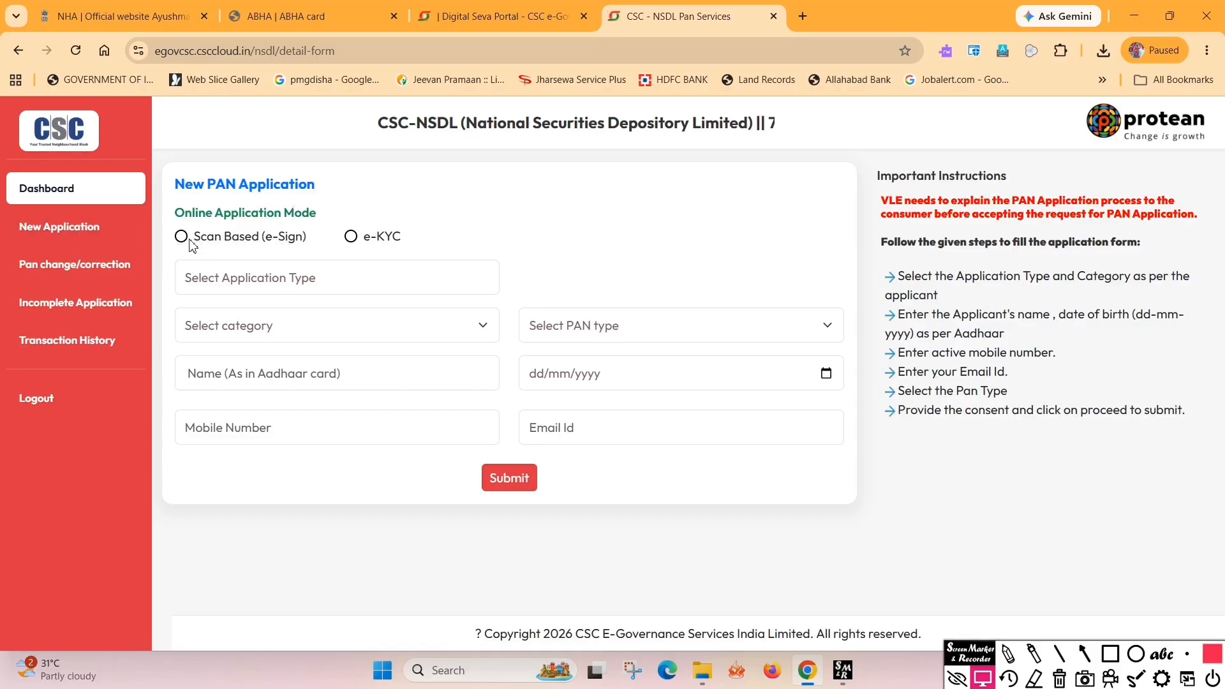
# Choose e-KYC, PAN - Indian Citizen (Form 93), INDIVIDUAL, physical PAN card, then enter name and DOB
pyautogui.click(351, 237)
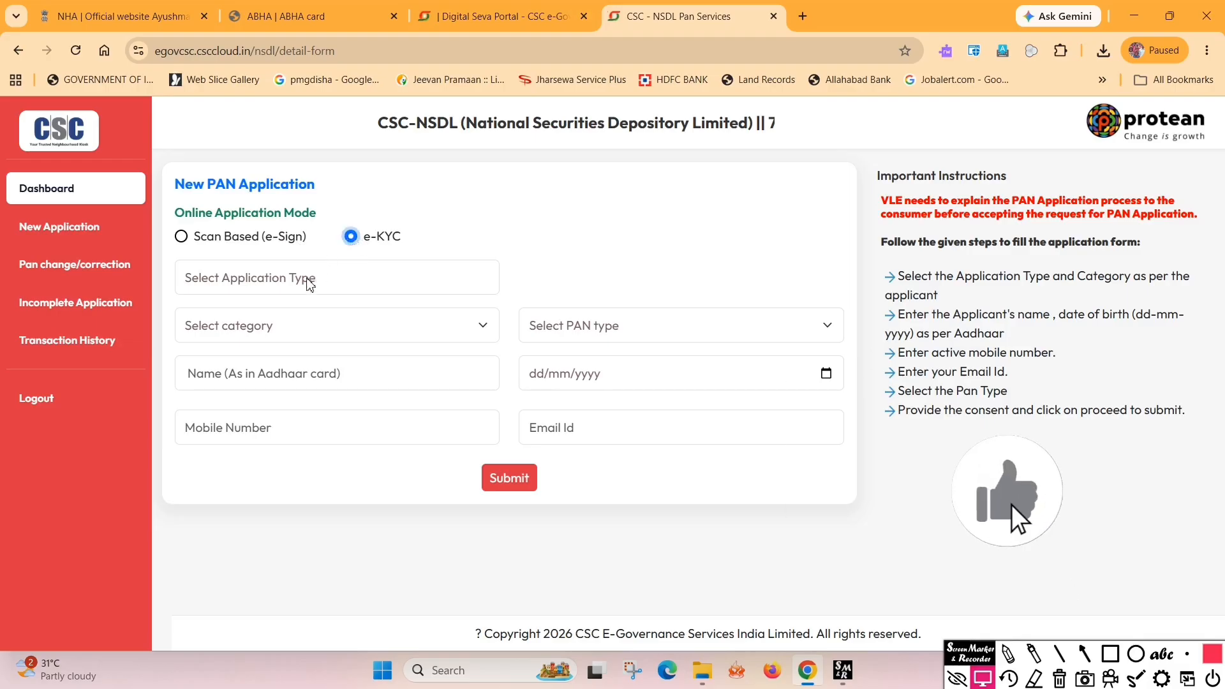
pyautogui.click(260, 284)
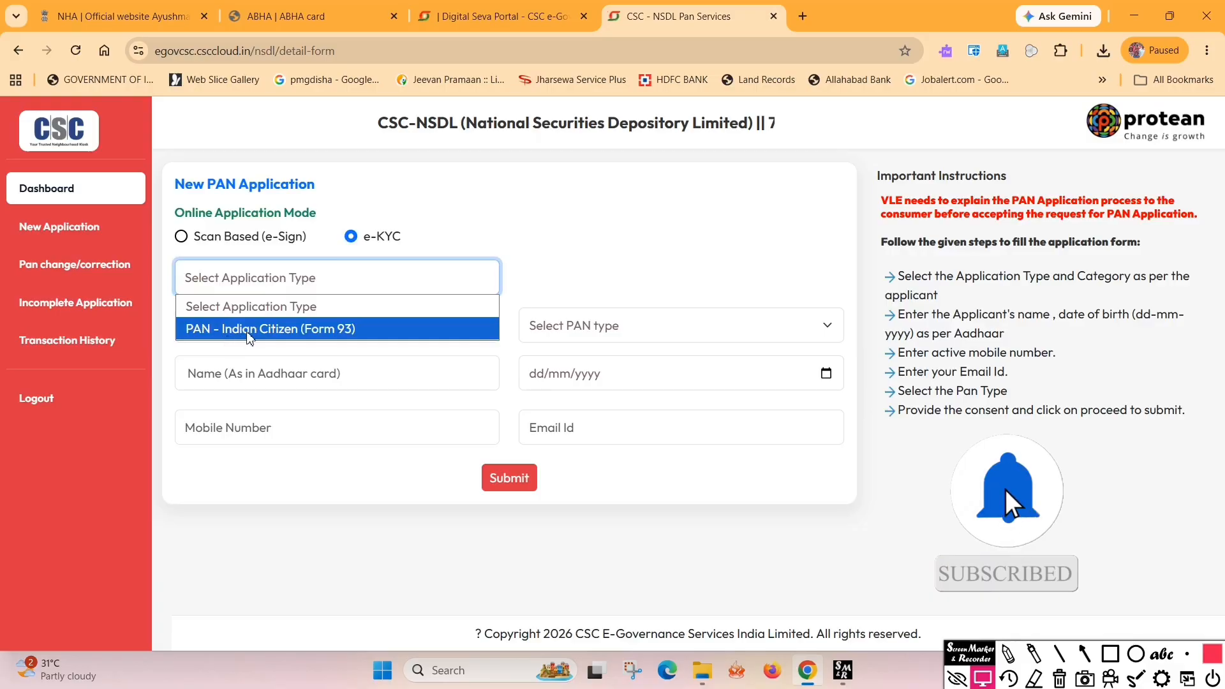
pyautogui.click(327, 336)
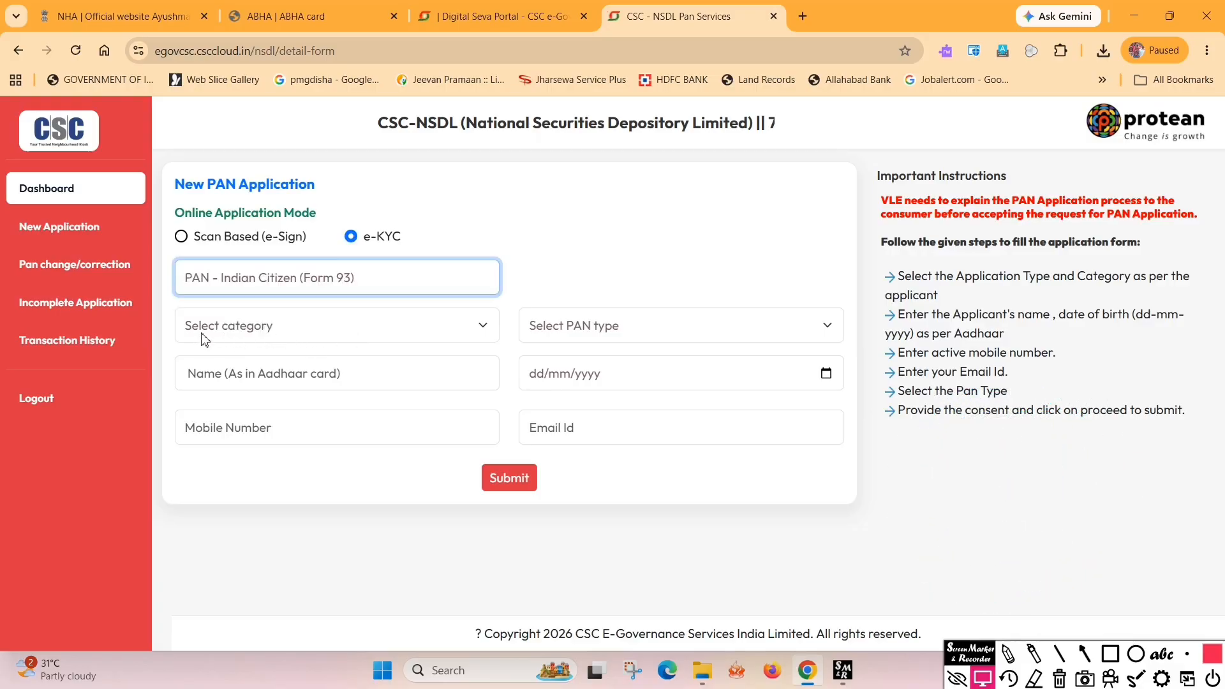
pyautogui.click(252, 332)
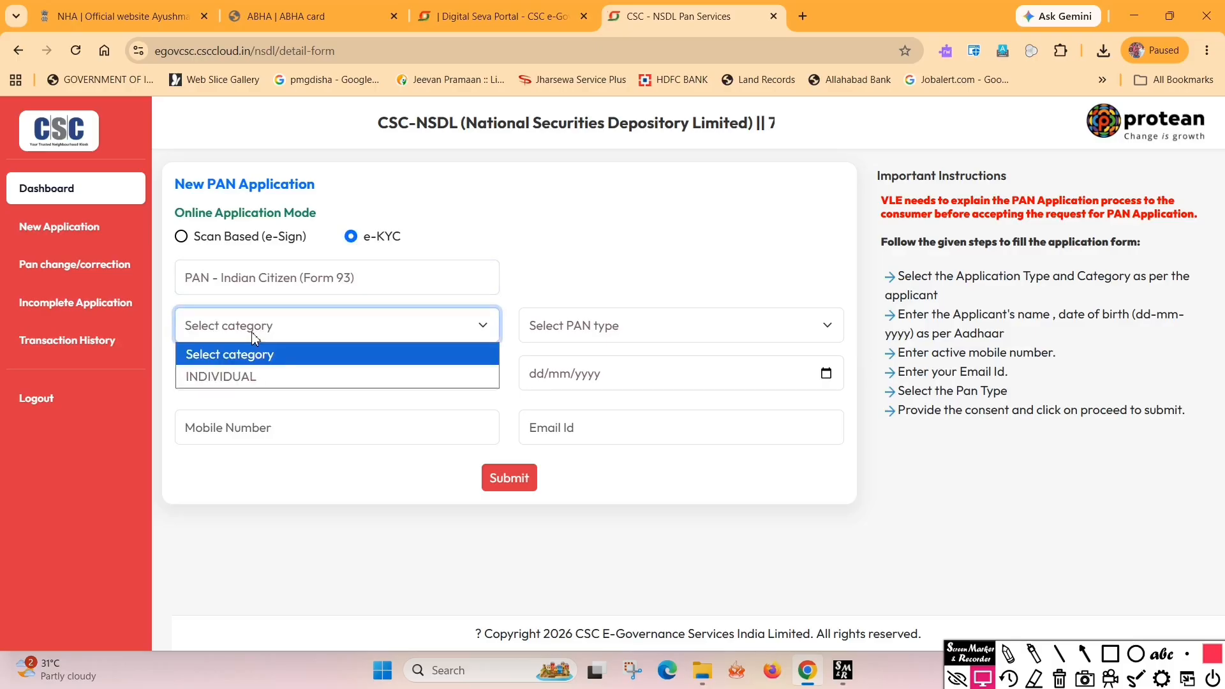
pyautogui.click(218, 379)
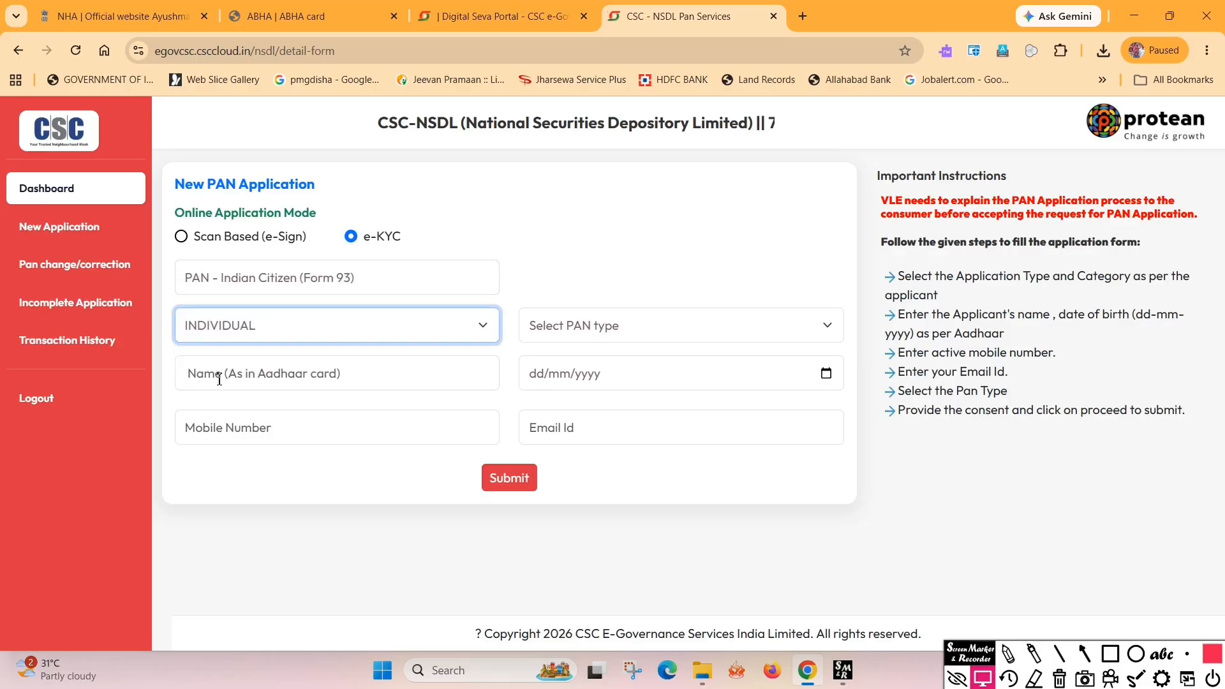
pyautogui.click(582, 336)
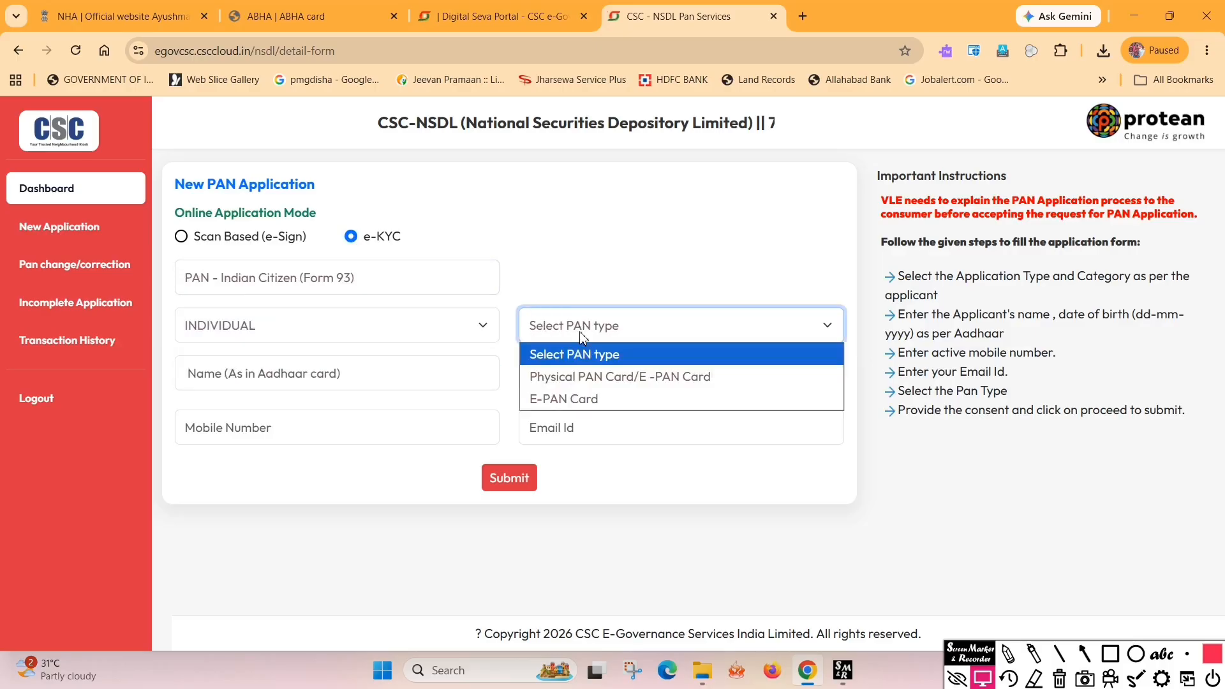
pyautogui.click(560, 381)
pyautogui.click(208, 375)
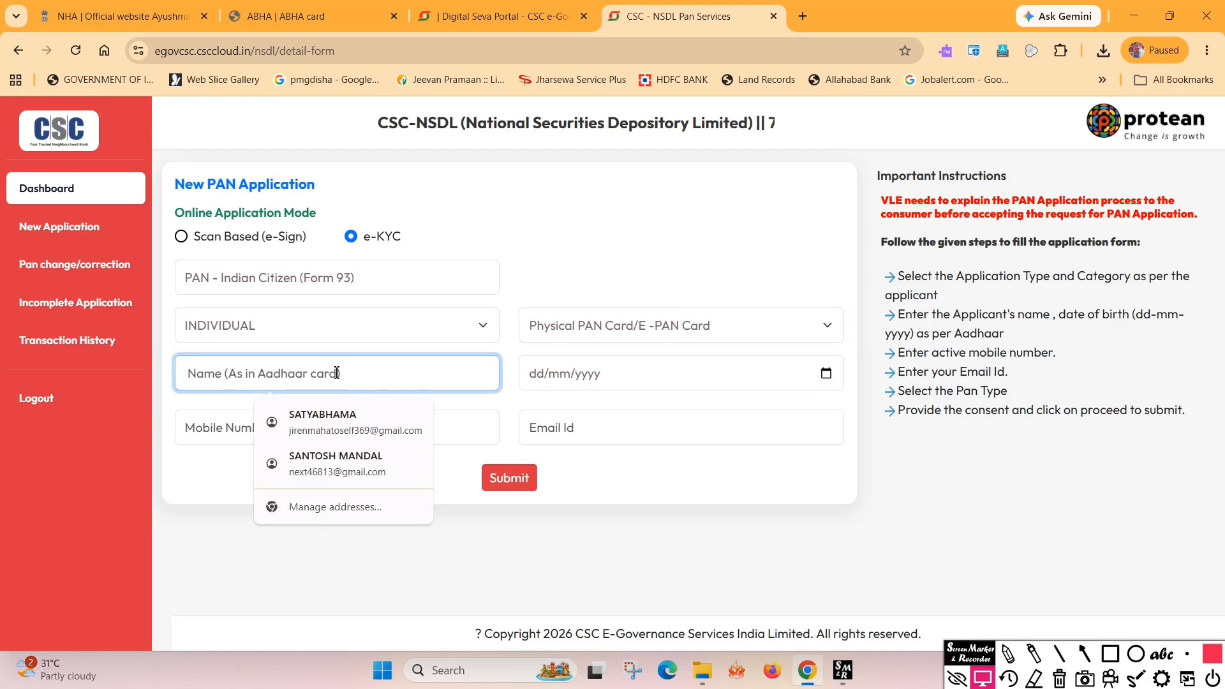
pyautogui.click(556, 377)
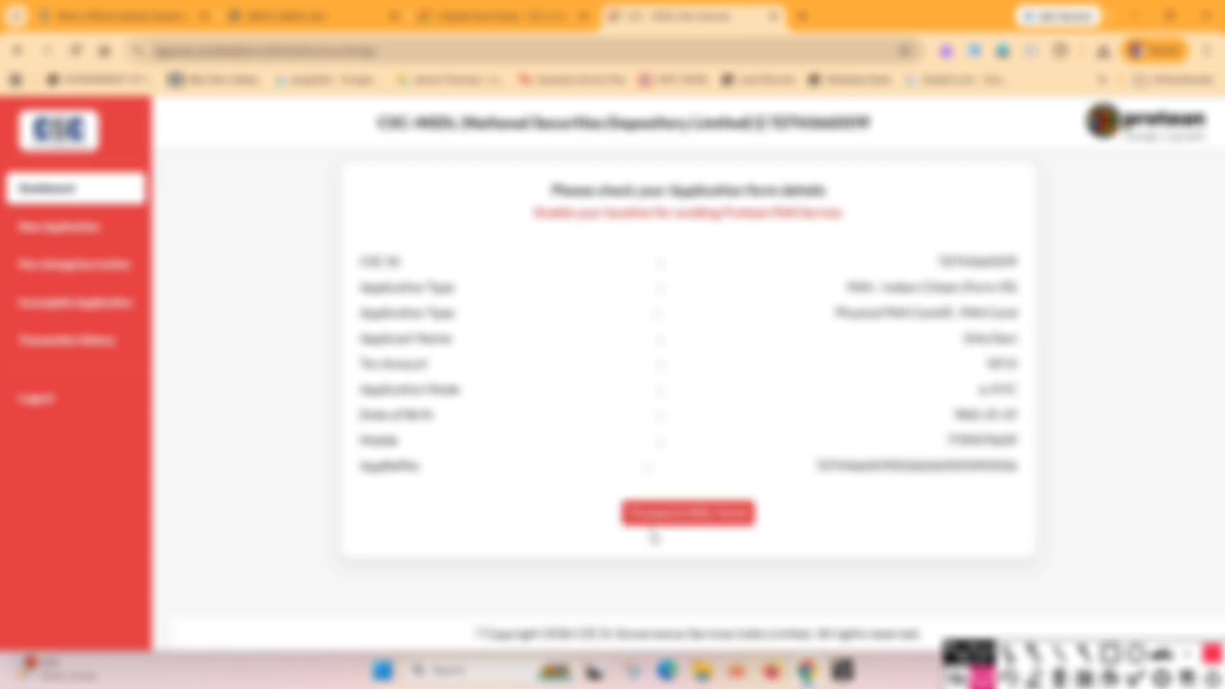
# Proceed from the review, accept location monitoring, and log in with the registered mobile number and OTP
pyautogui.click(663, 523)
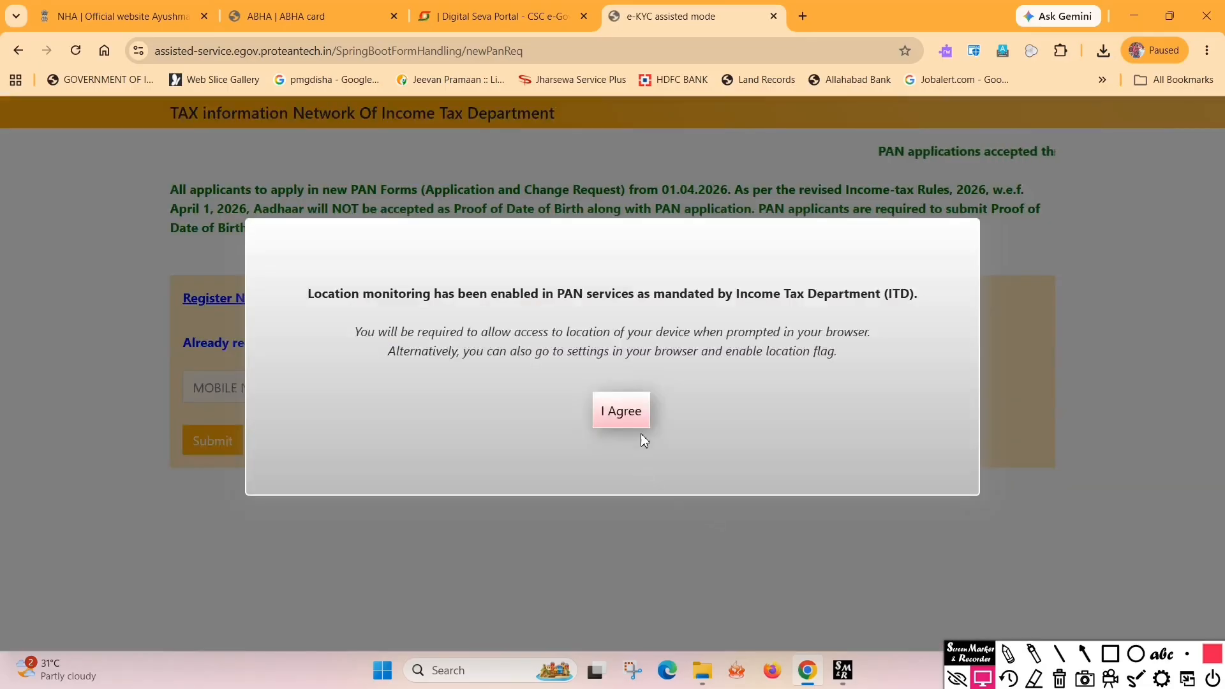
pyautogui.click(625, 412)
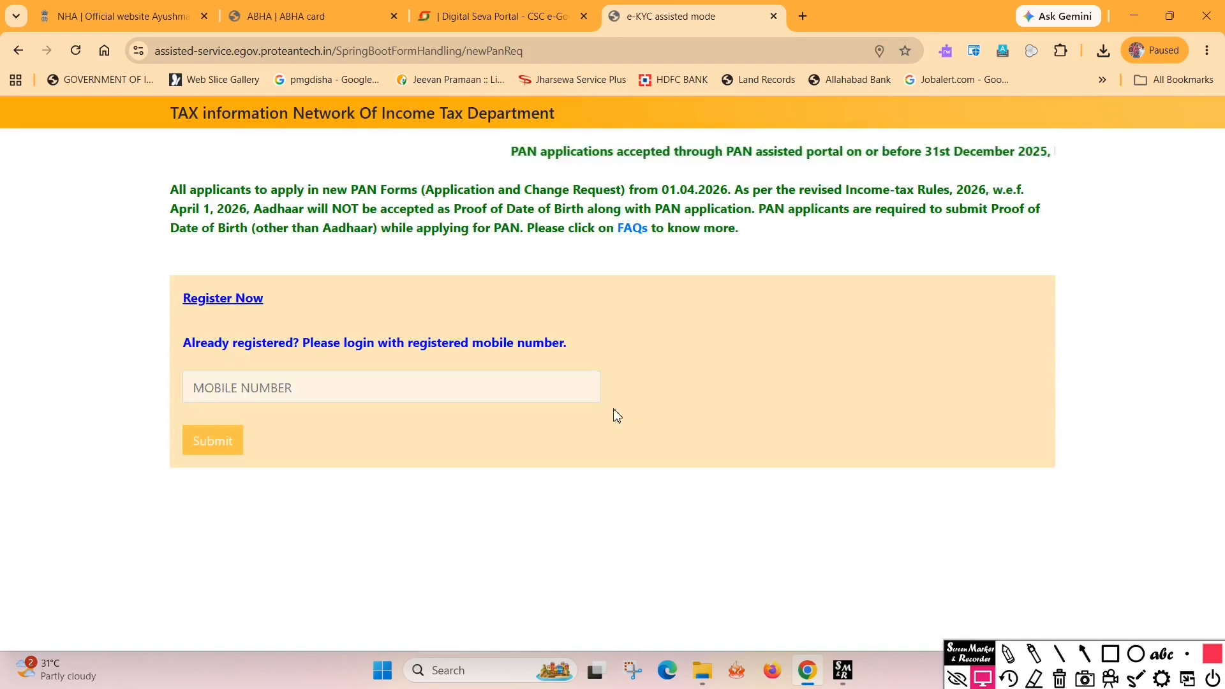
pyautogui.click(241, 391)
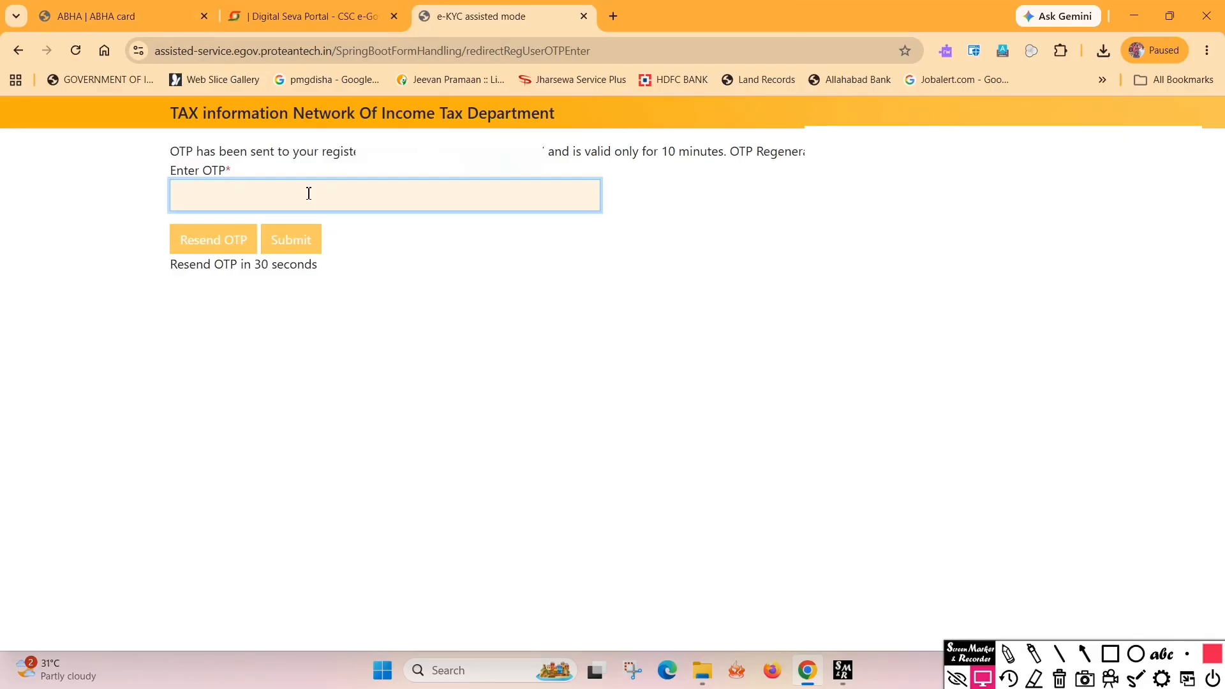
pyautogui.click(290, 239)
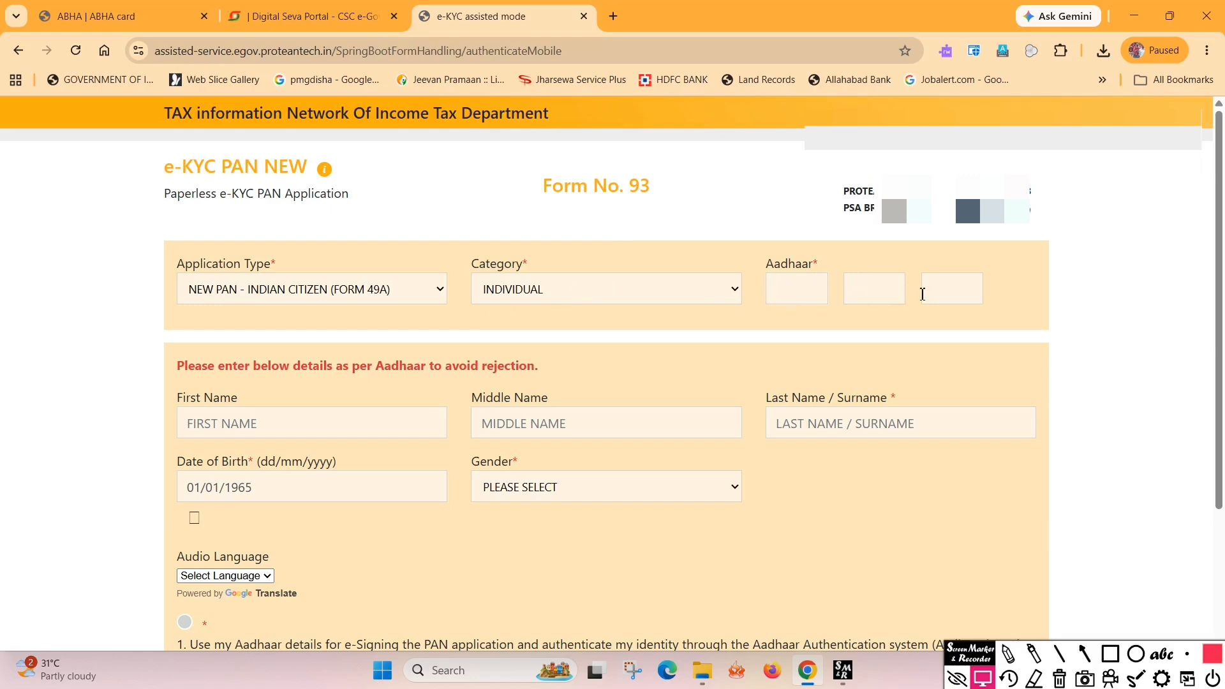
# Fill in the applicant's first, middle and last name and set gender to FEMALE
pyautogui.scroll(-1, 924, 294)
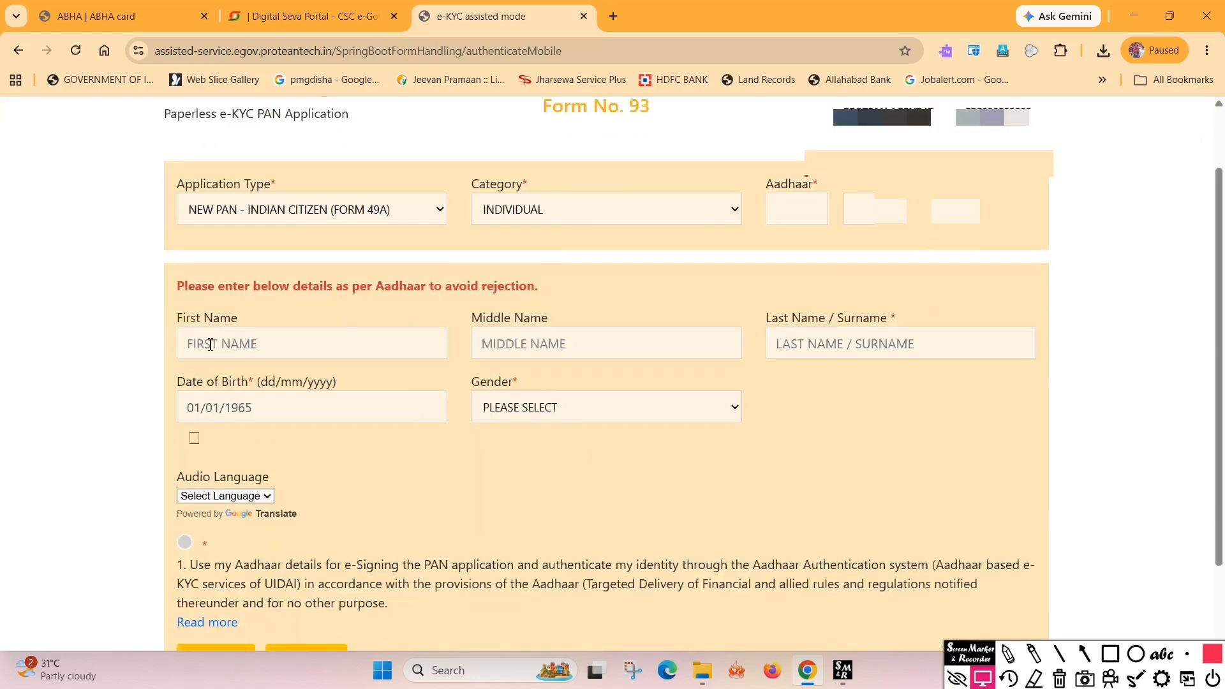
pyautogui.click(281, 344)
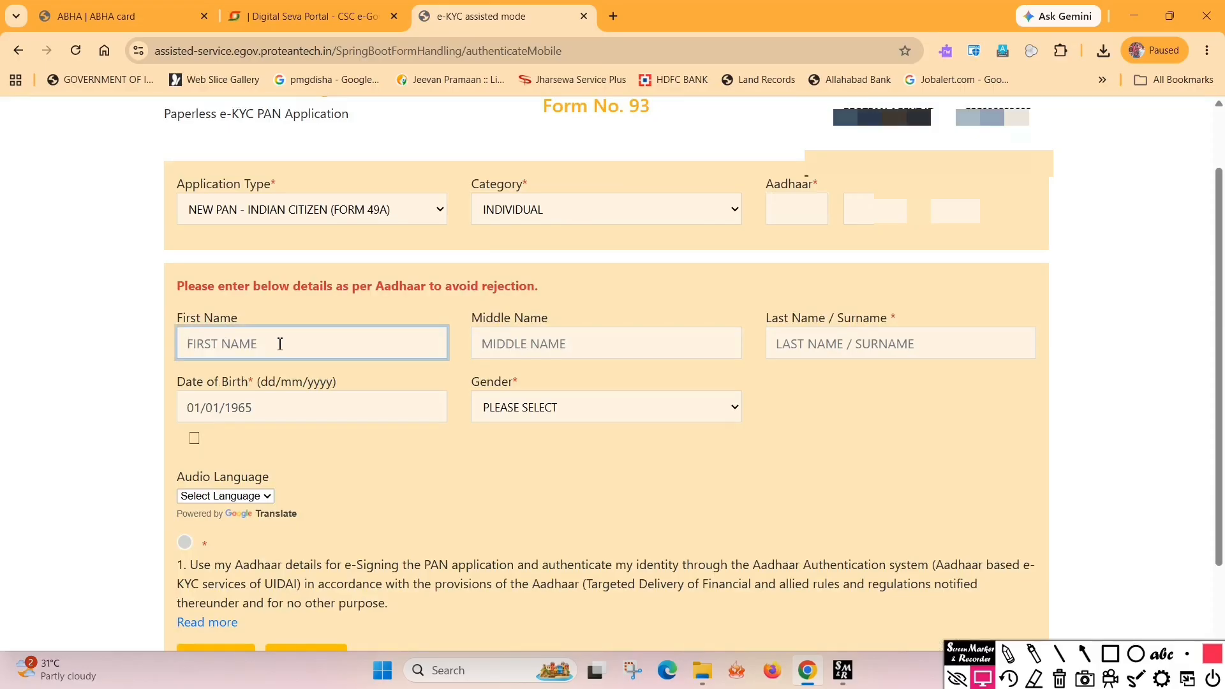
pyautogui.click(535, 346)
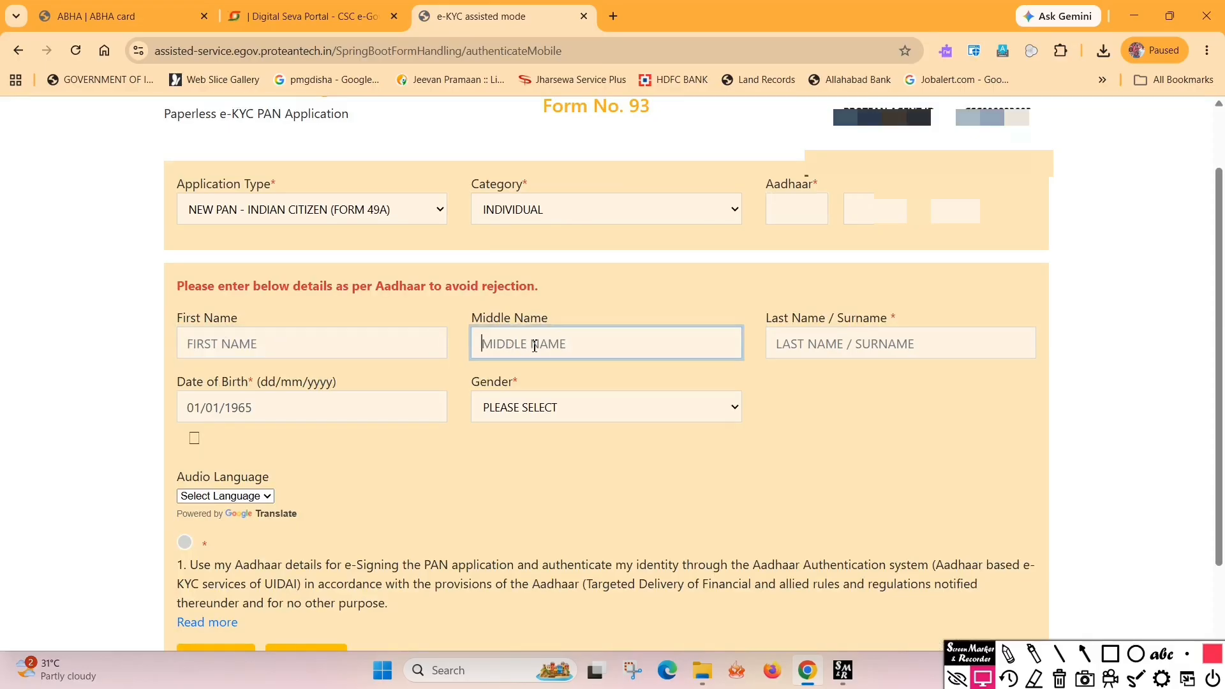
pyautogui.click(799, 338)
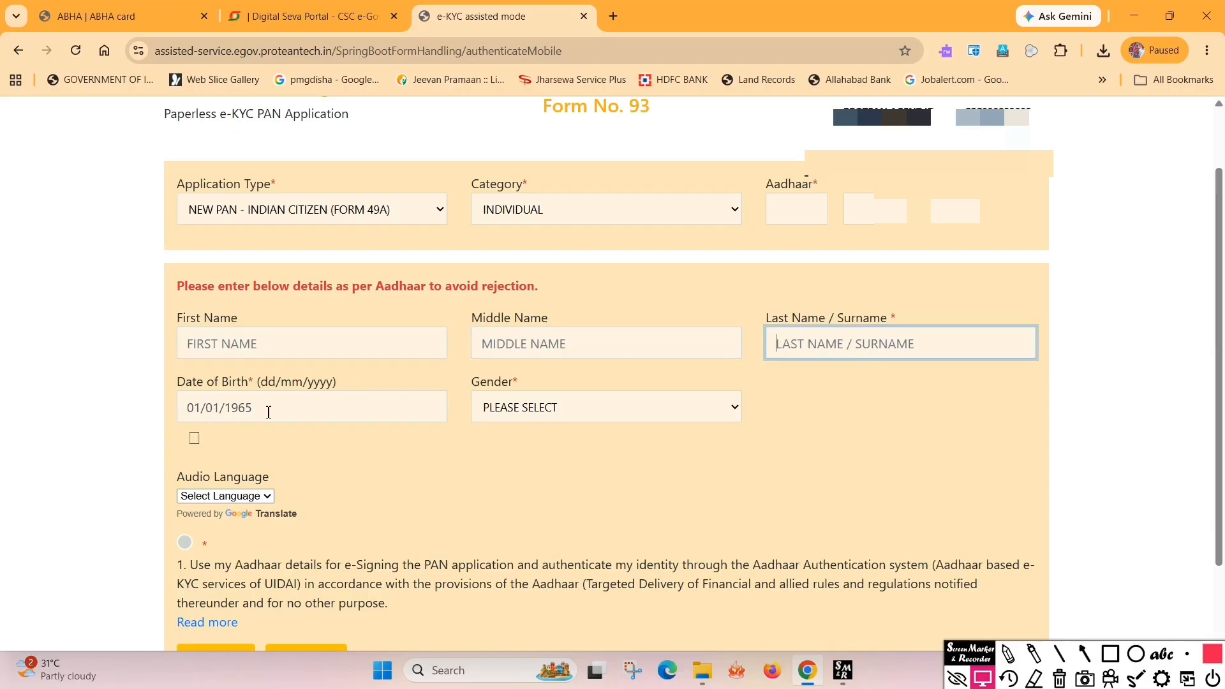
pyautogui.click(537, 411)
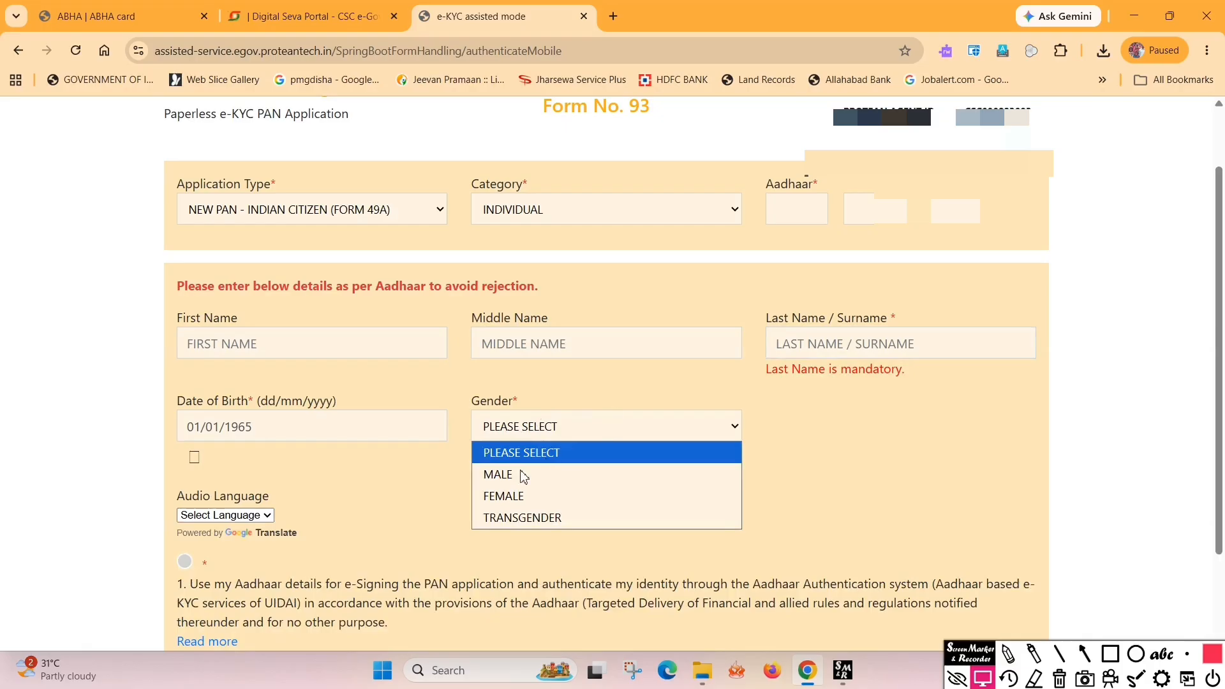
pyautogui.click(504, 496)
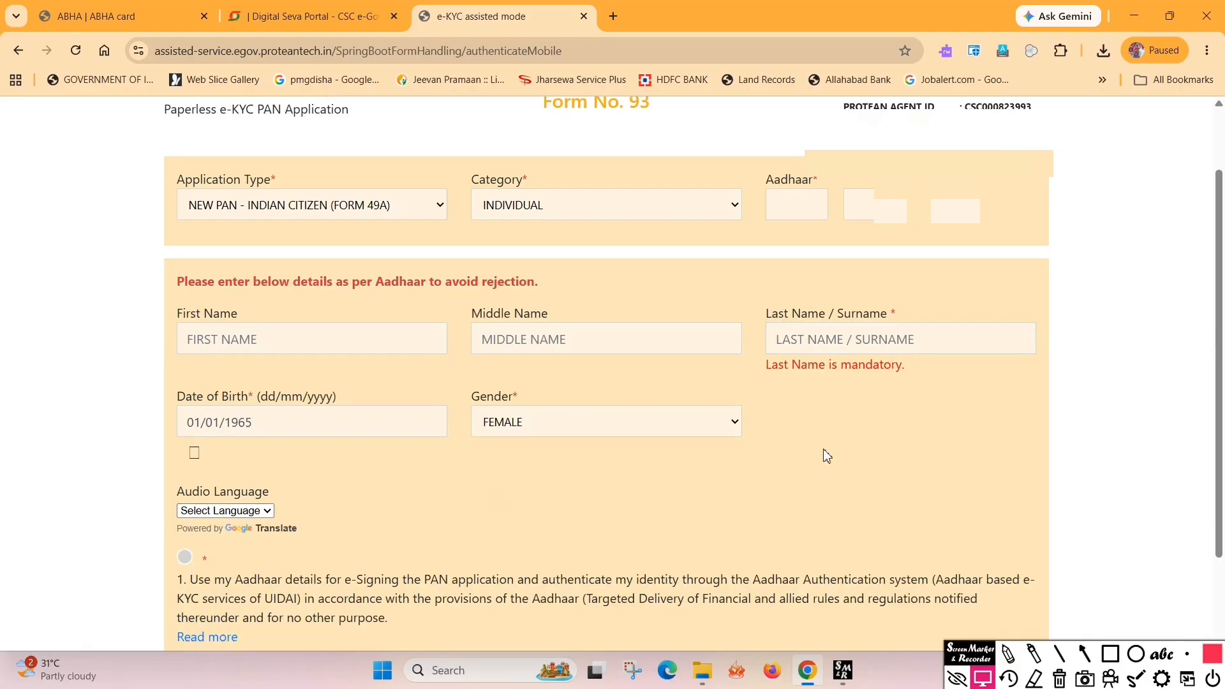
# Give consent to Aadhaar-based authentication and e-signing, then submit the details
pyautogui.scroll(-2, 823, 454)
pyautogui.click(184, 445)
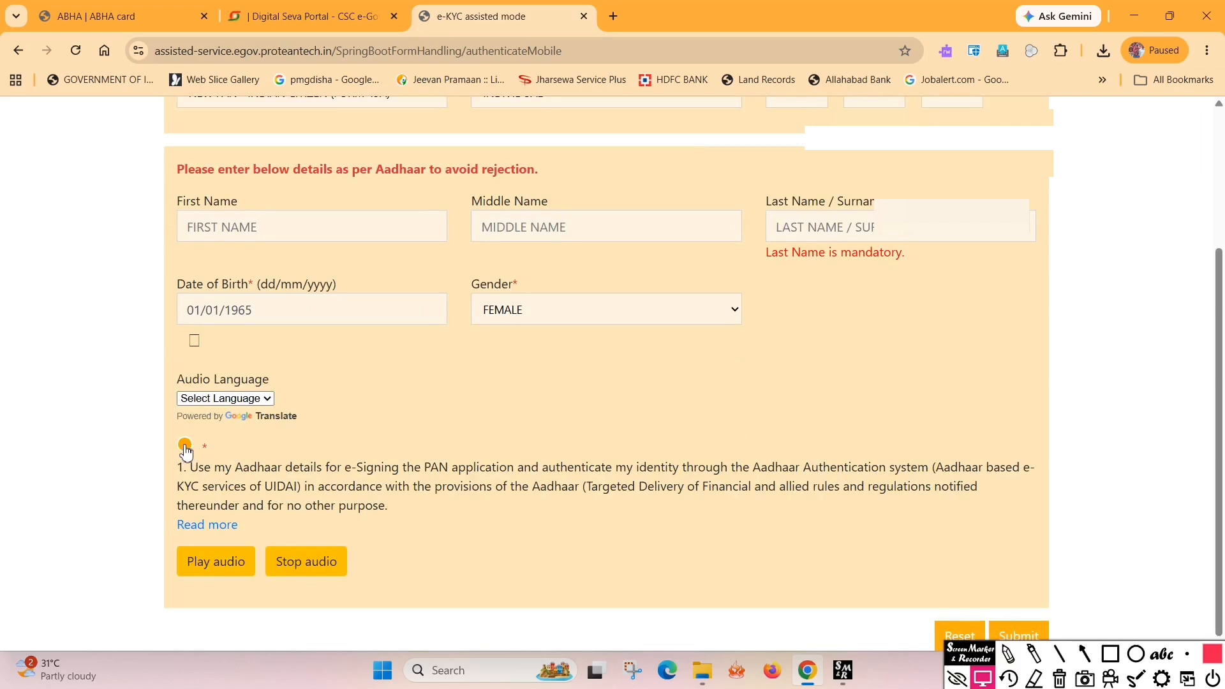
pyautogui.moveTo(966, 664); pyautogui.dragTo(955, 674)
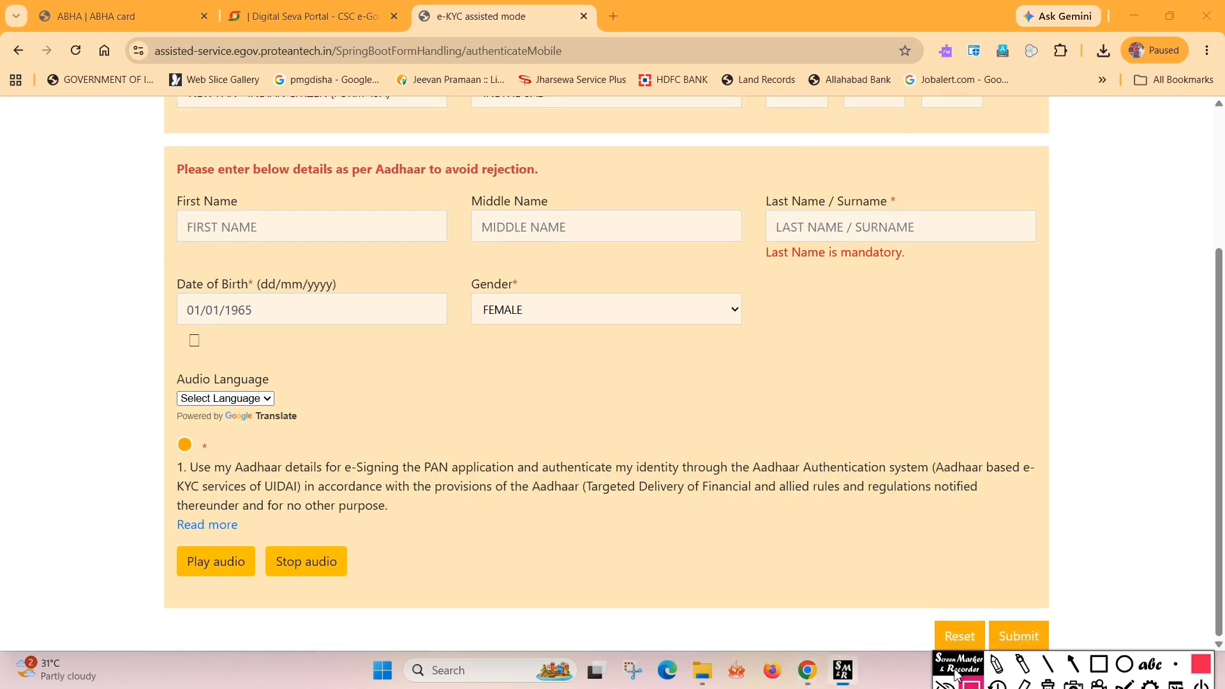
pyautogui.click(1023, 638)
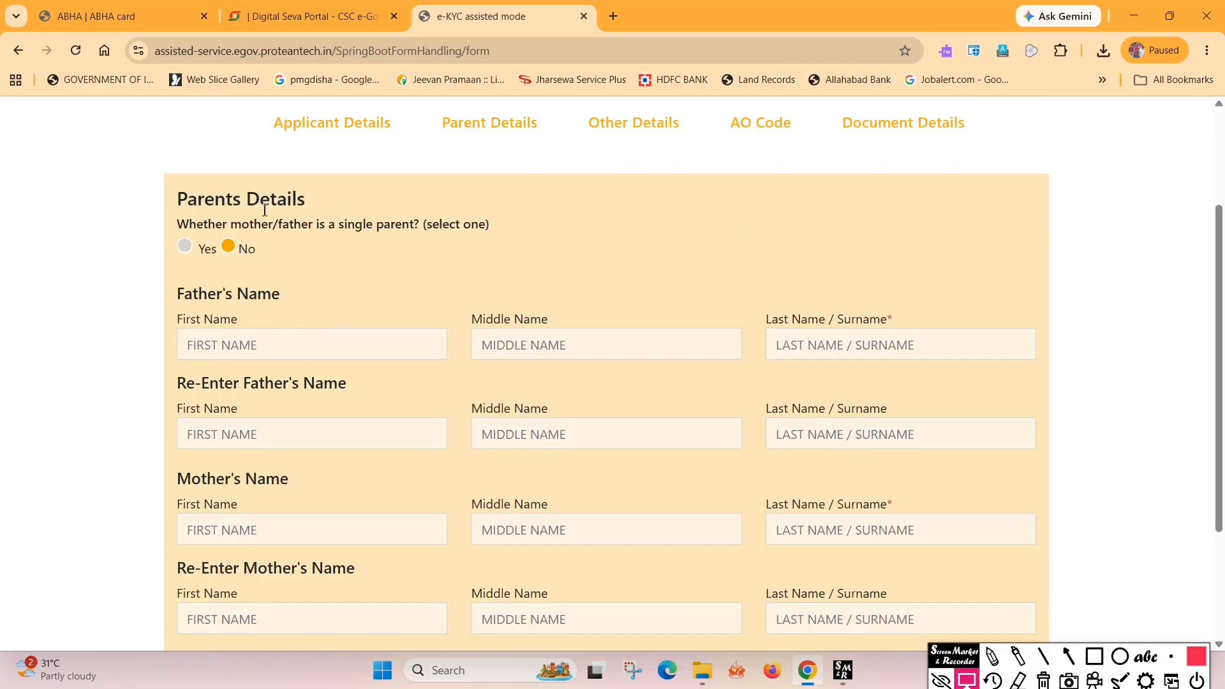
# Enter the father's first, middle and last name and re-enter them for confirmation
pyautogui.scroll(-1, 232, 252)
pyautogui.click(227, 267)
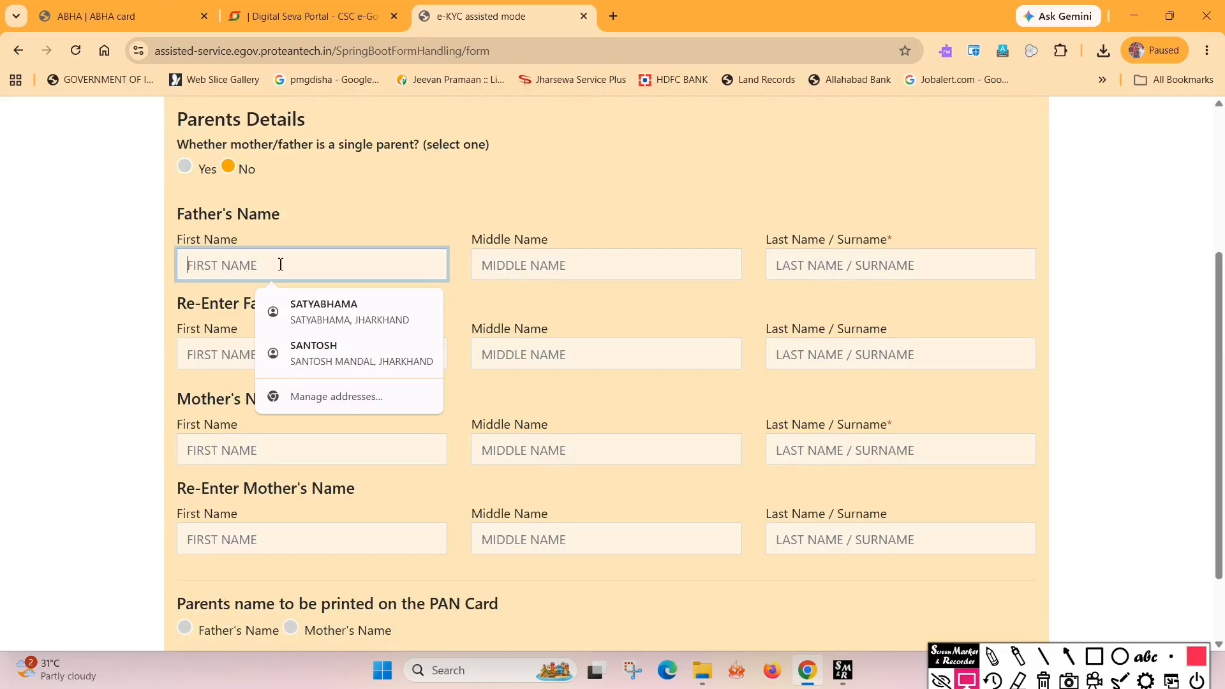
pyautogui.click(508, 257)
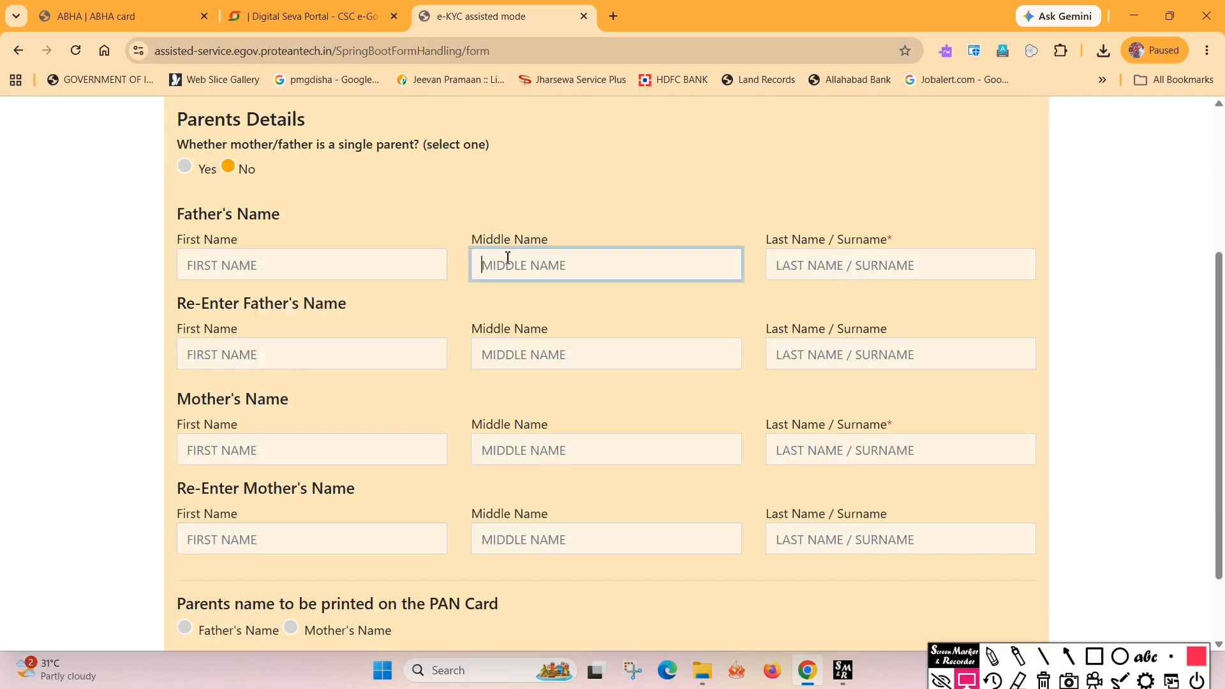
pyautogui.click(840, 266)
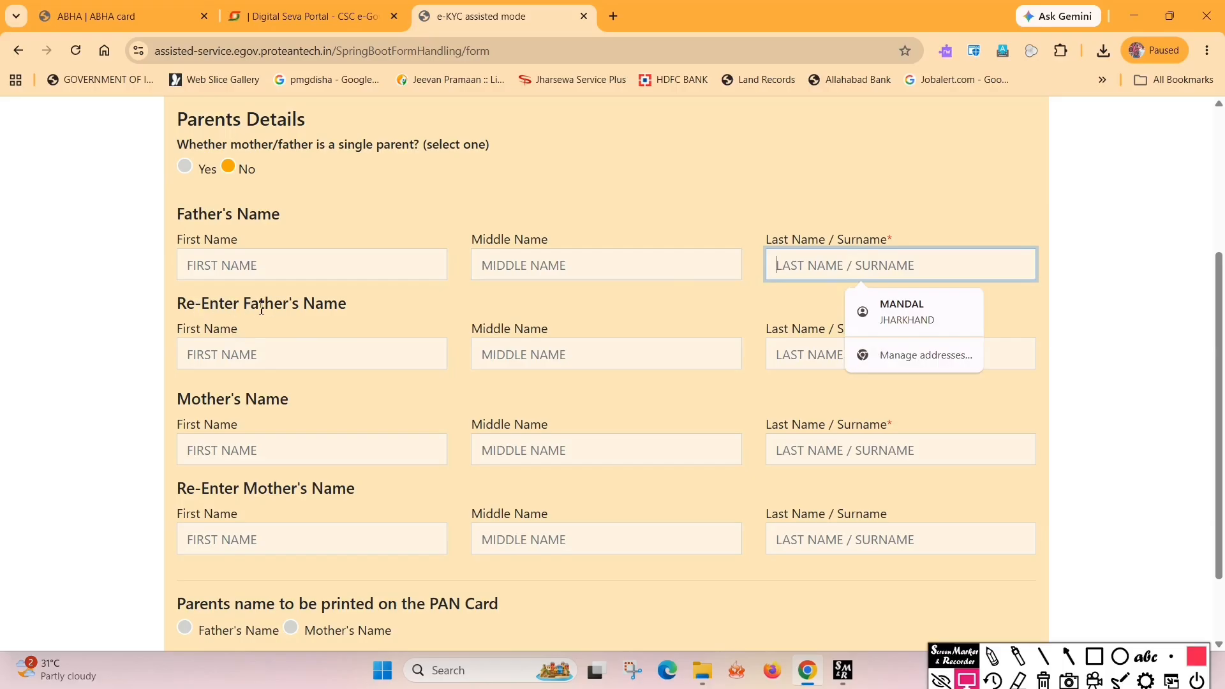
pyautogui.click(263, 351)
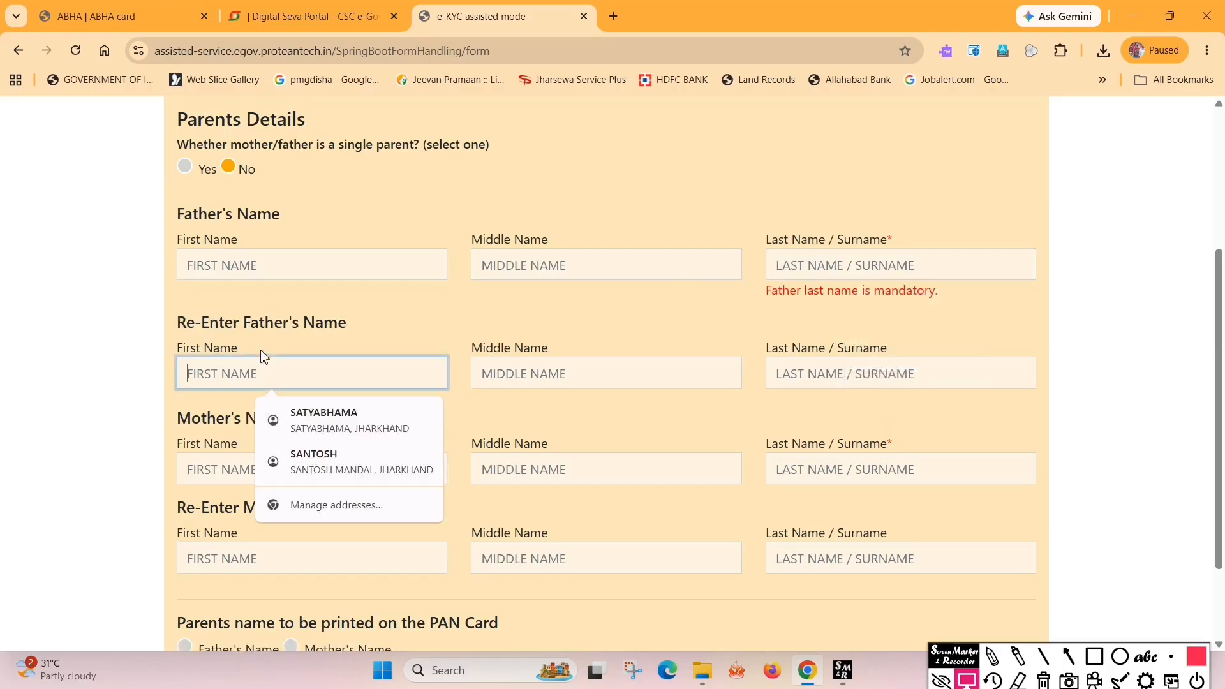
pyautogui.click(245, 251)
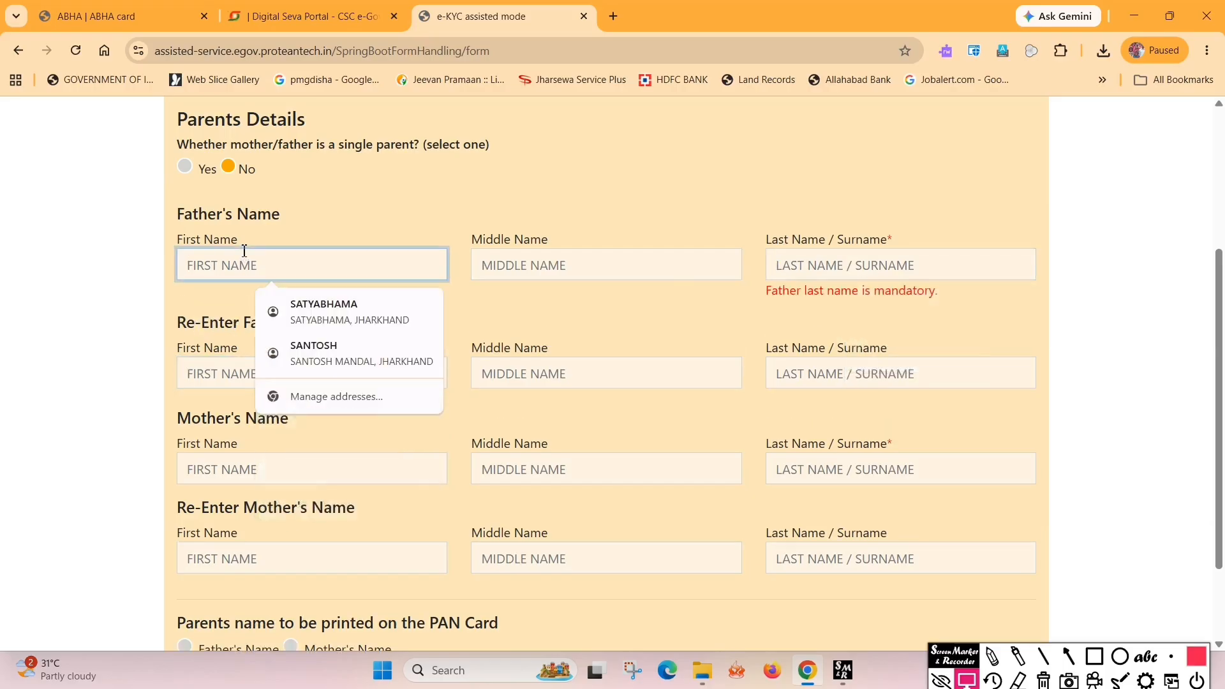
pyautogui.click(226, 375)
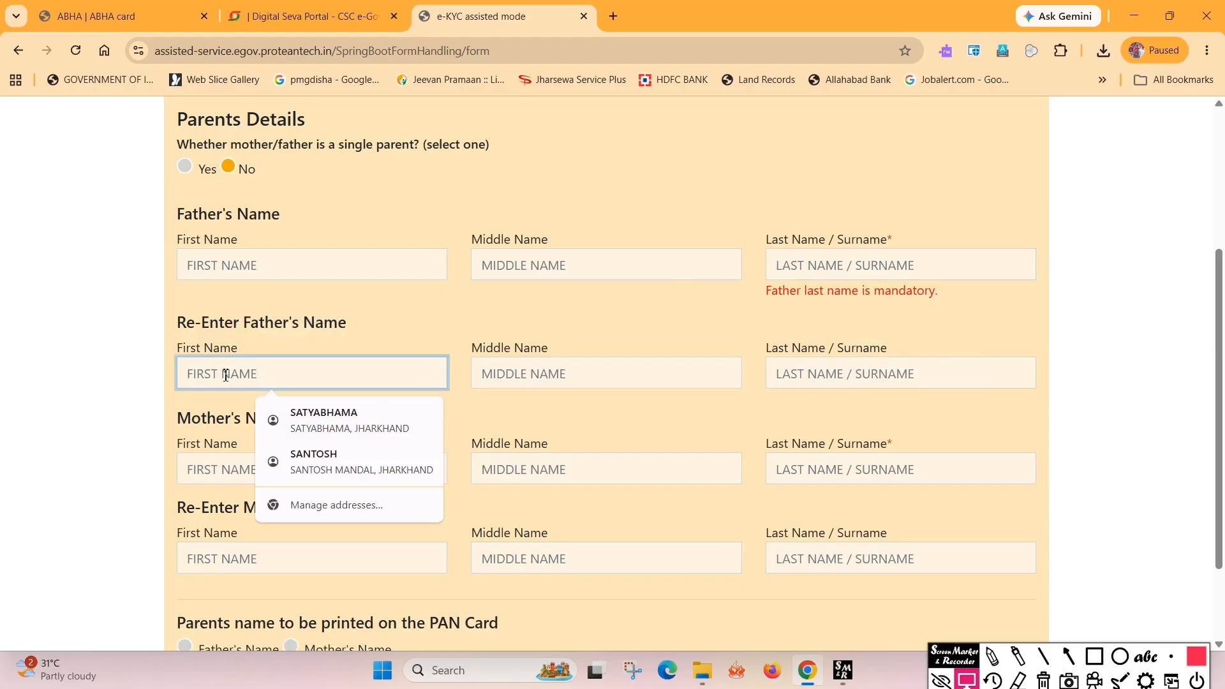
pyautogui.click(591, 375)
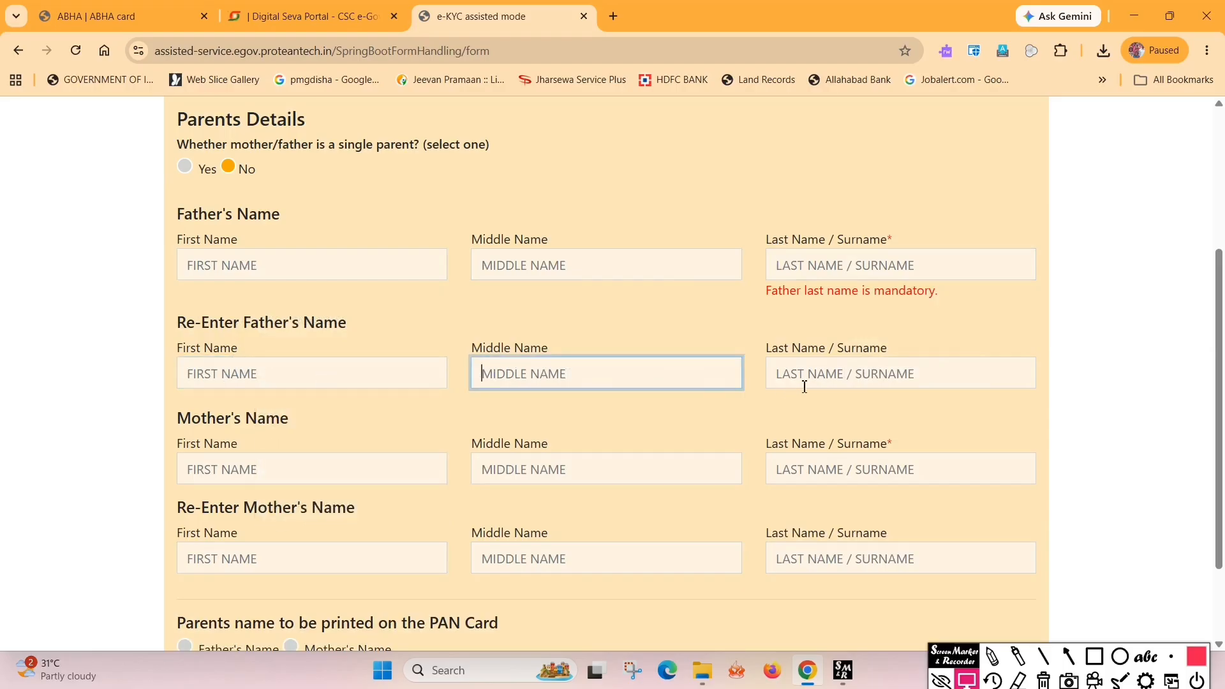
pyautogui.click(819, 368)
# Complete the mother's name fields and choose the father's name for printing on the PAN card
pyautogui.scroll(-2, 279, 357)
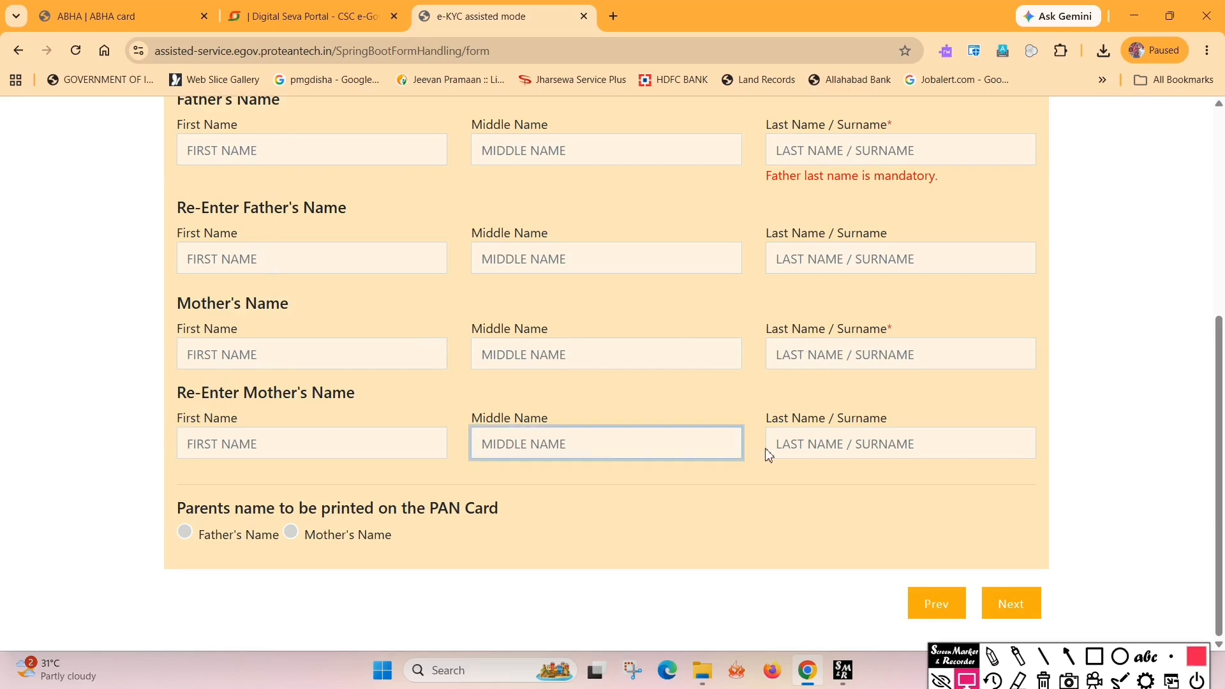
pyautogui.click(638, 444)
pyautogui.click(788, 448)
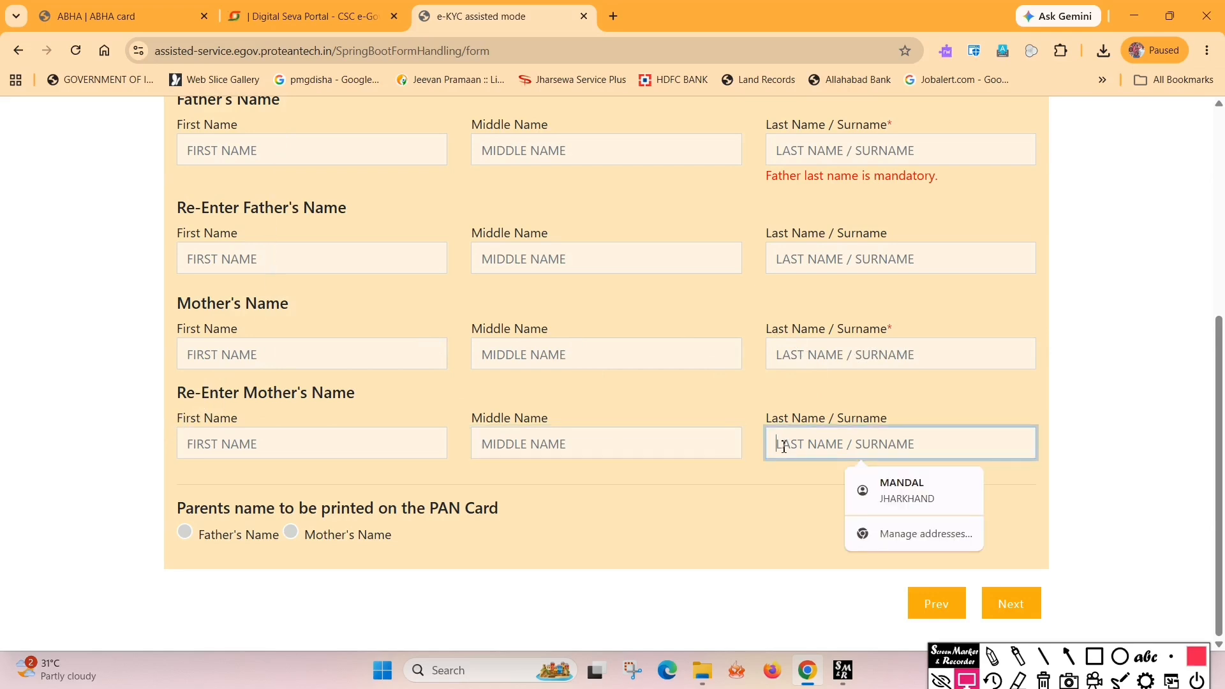
pyautogui.click(607, 508)
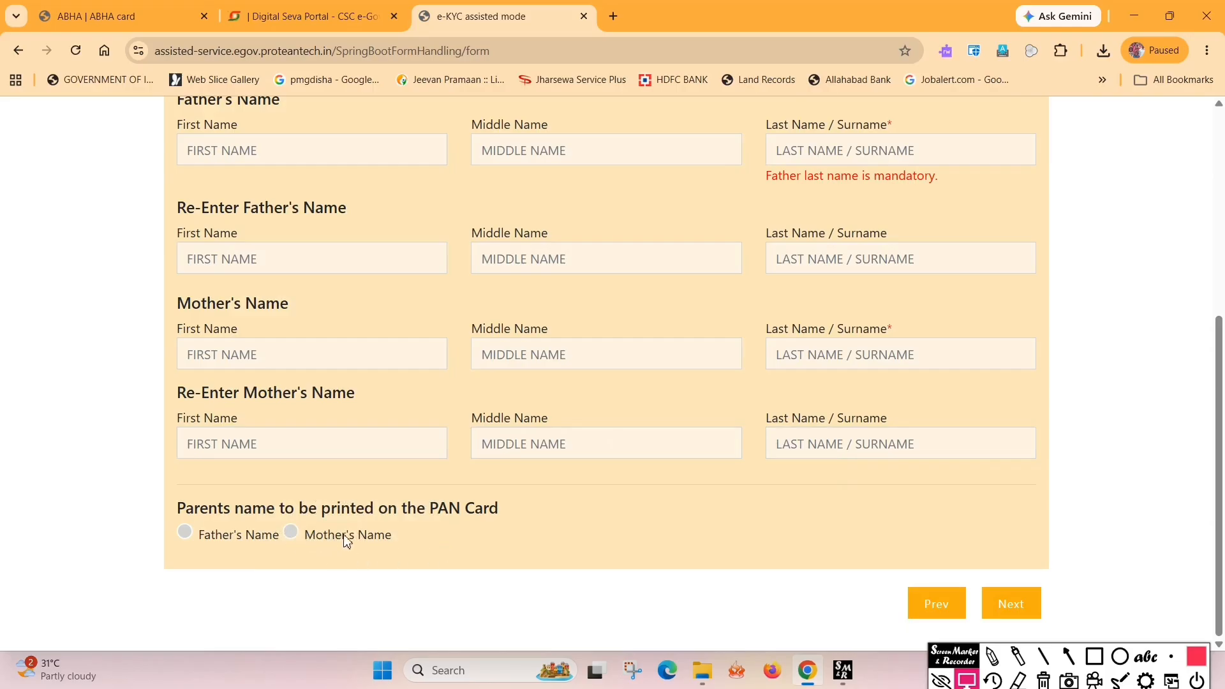
pyautogui.click(185, 536)
pyautogui.scroll(4, 533, 437)
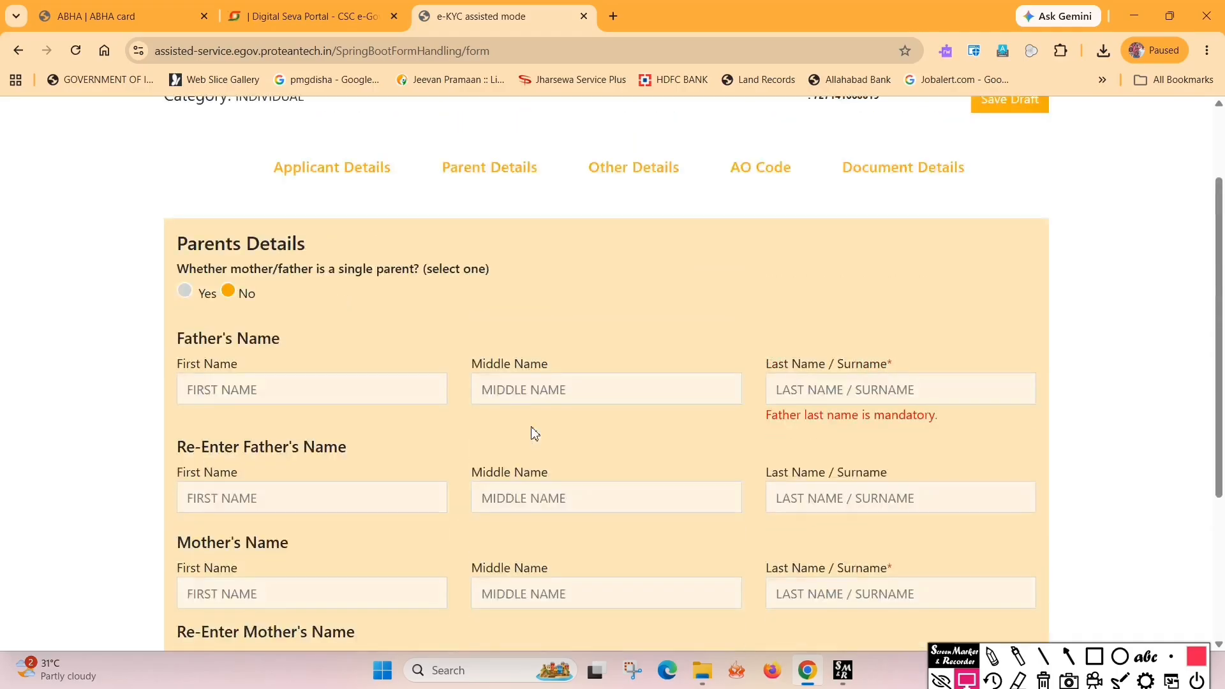
pyautogui.scroll(-1, 534, 434)
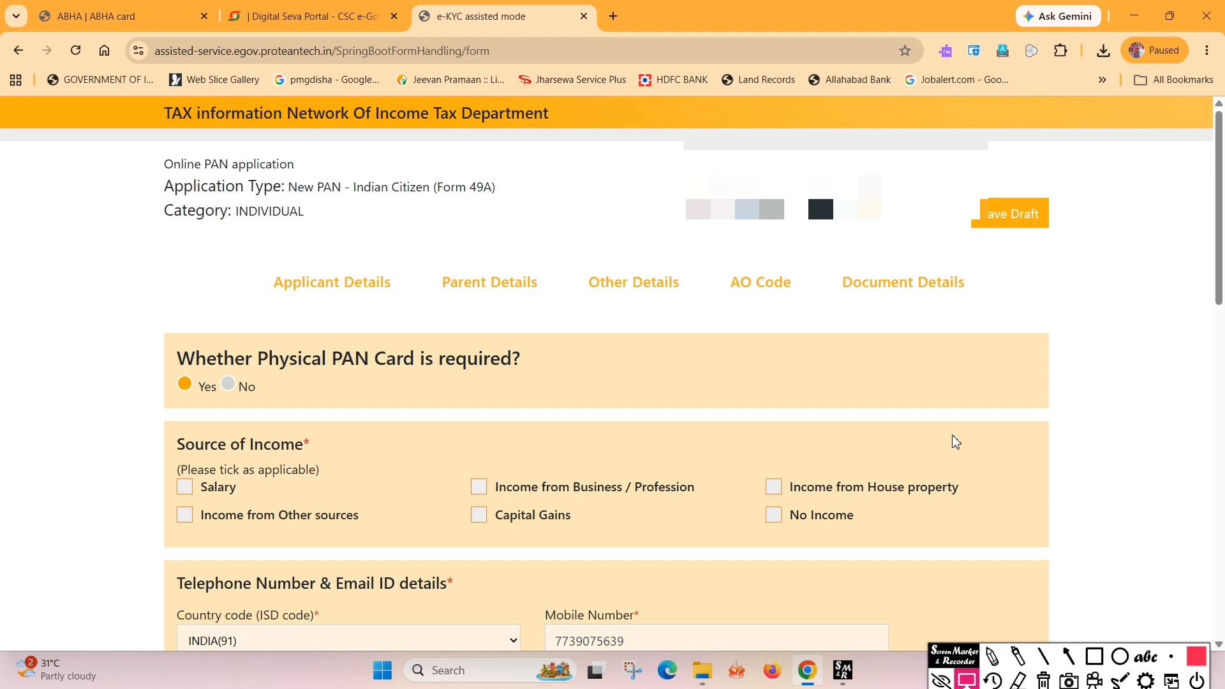
# Keep Other Details as filled (physical PAN Yes, representative assessee No) and continue to AO Code
pyautogui.scroll(-1, 955, 440)
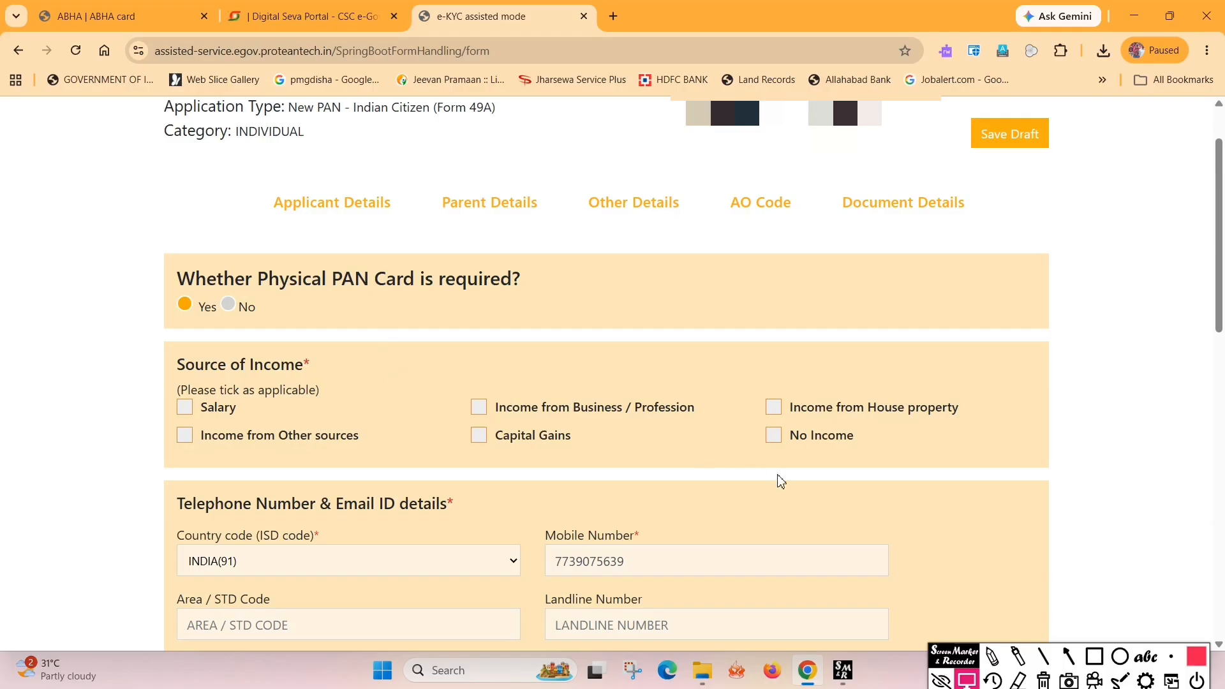
pyautogui.scroll(-10, 701, 415)
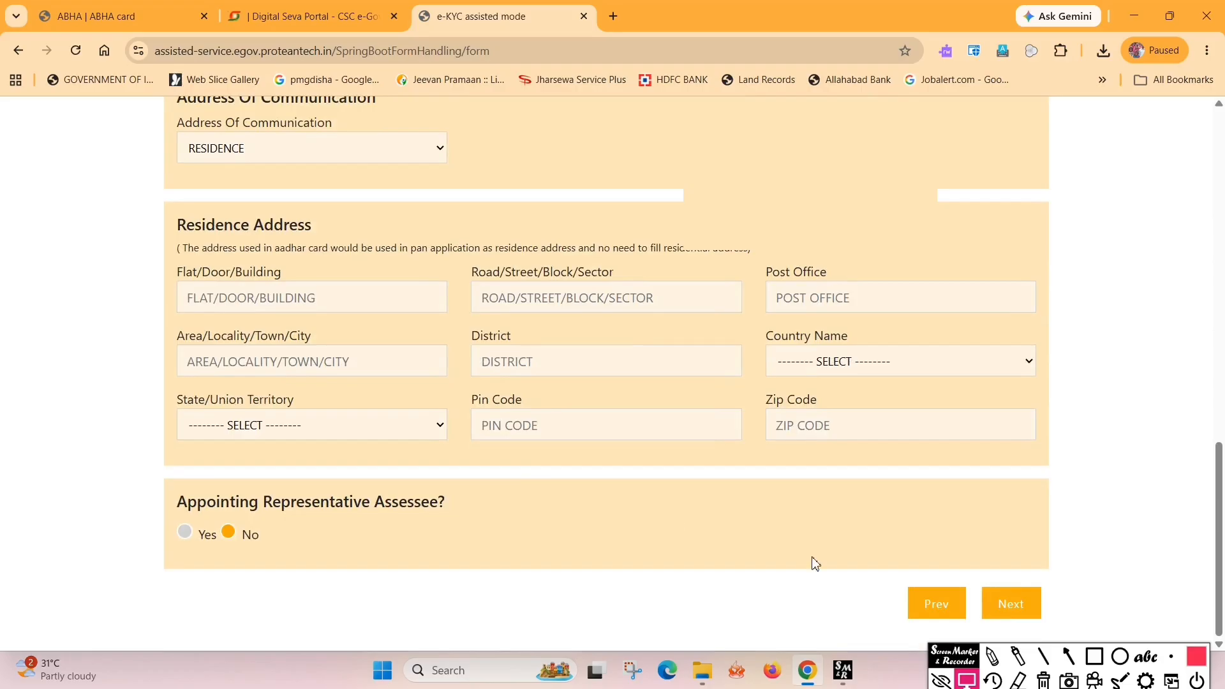
pyautogui.click(1011, 604)
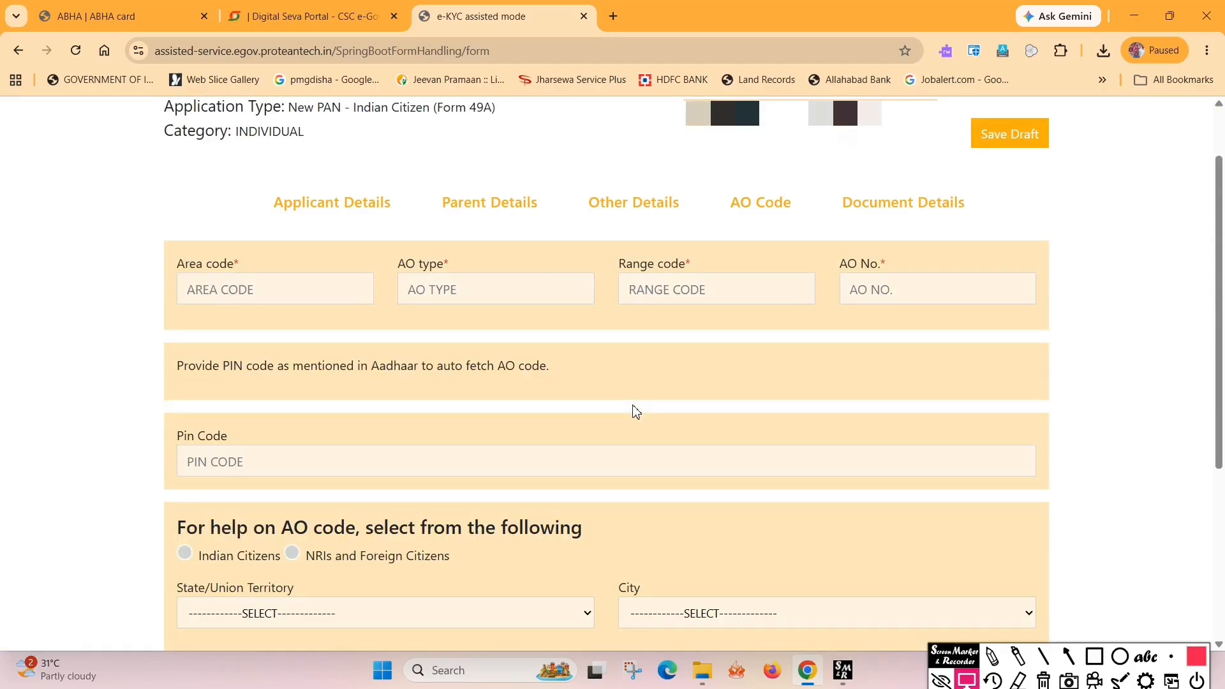
# Enter PIN code 814146 so the AO code PTN W 60 92 is fetched automatically
pyautogui.scroll(-2, 636, 412)
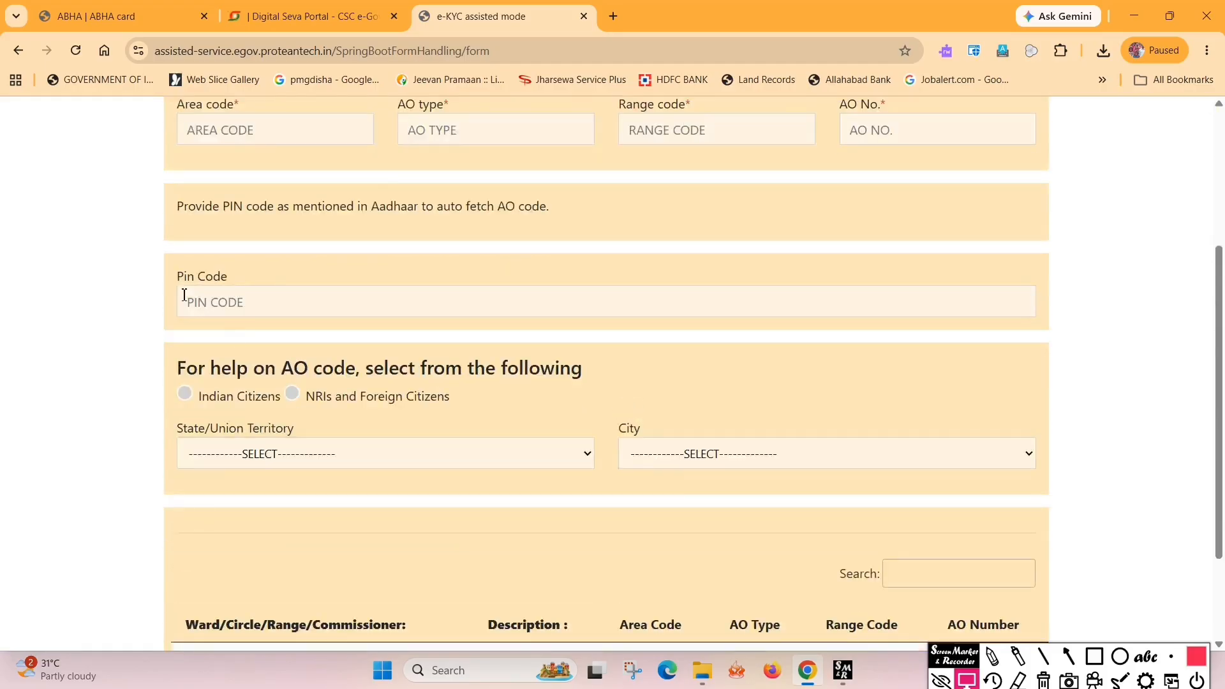
pyautogui.click(191, 302)
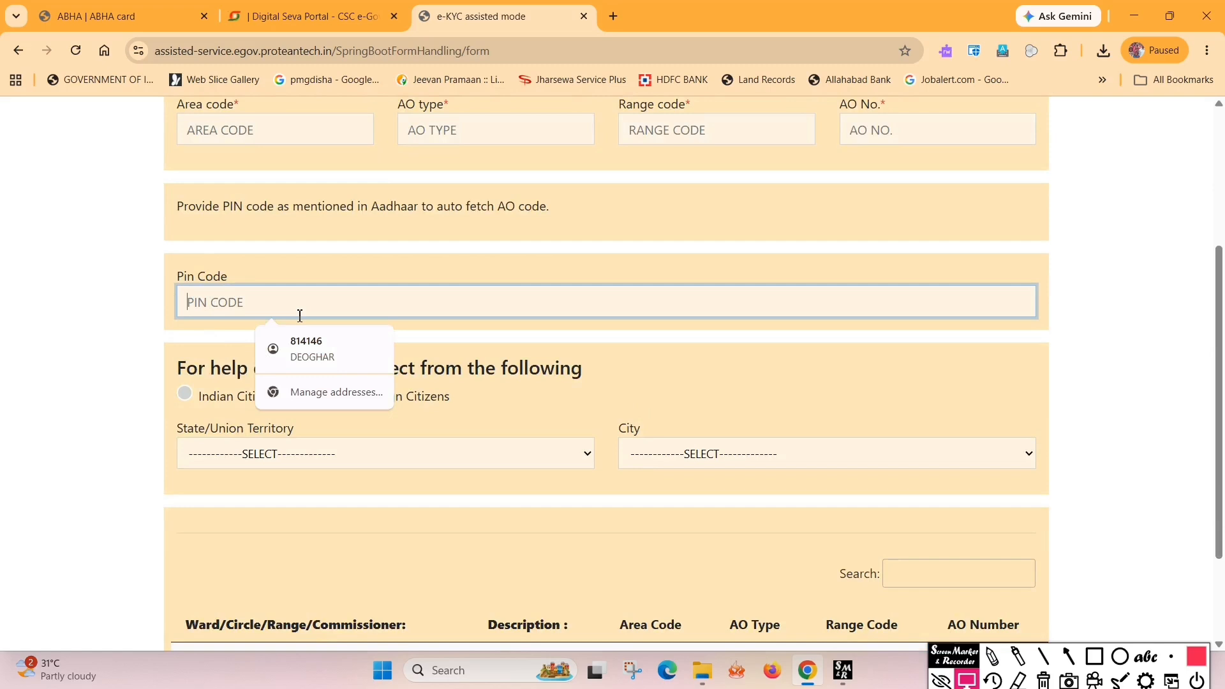
pyautogui.write('814146')
pyautogui.click(647, 370)
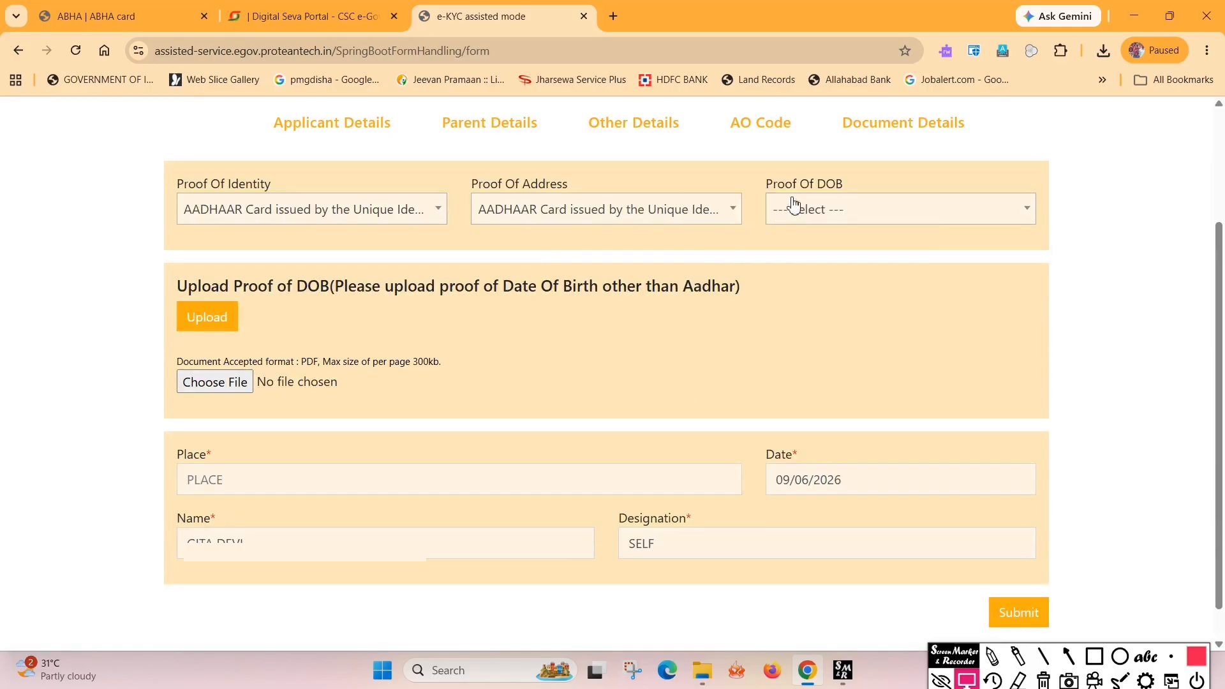
# Scroll through the Proof Of DOB options to locate Central Government Health Scheme Card
pyautogui.click(836, 216)
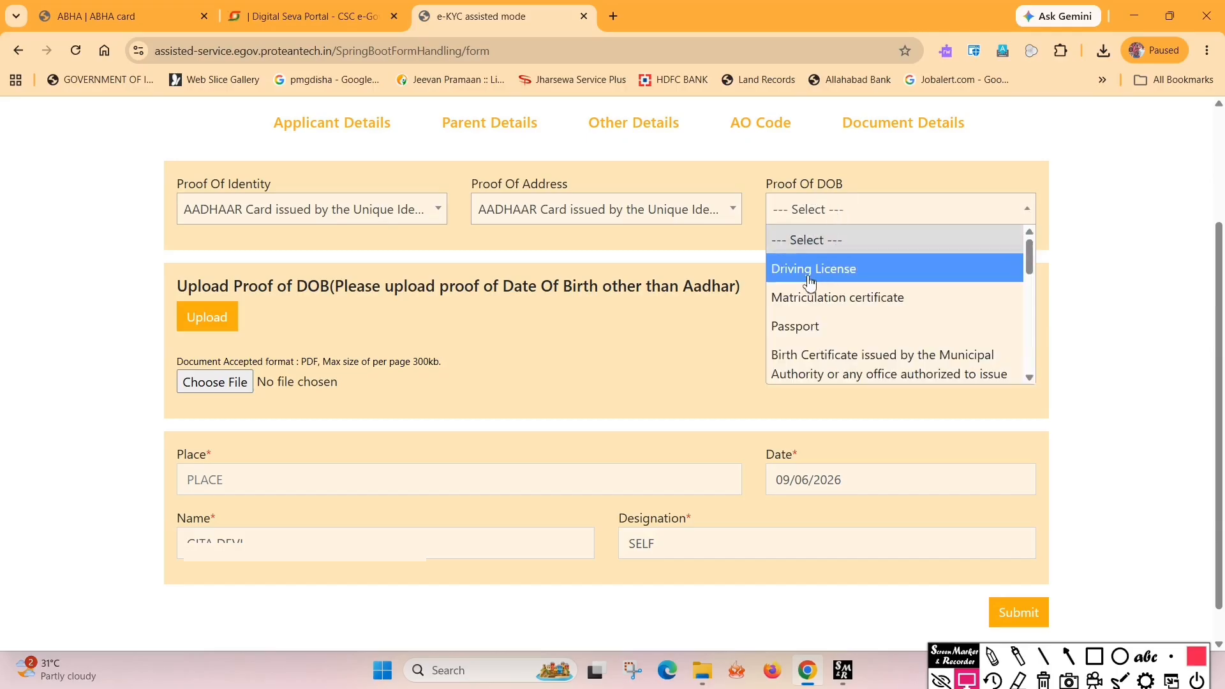
pyautogui.scroll(-1, 829, 301)
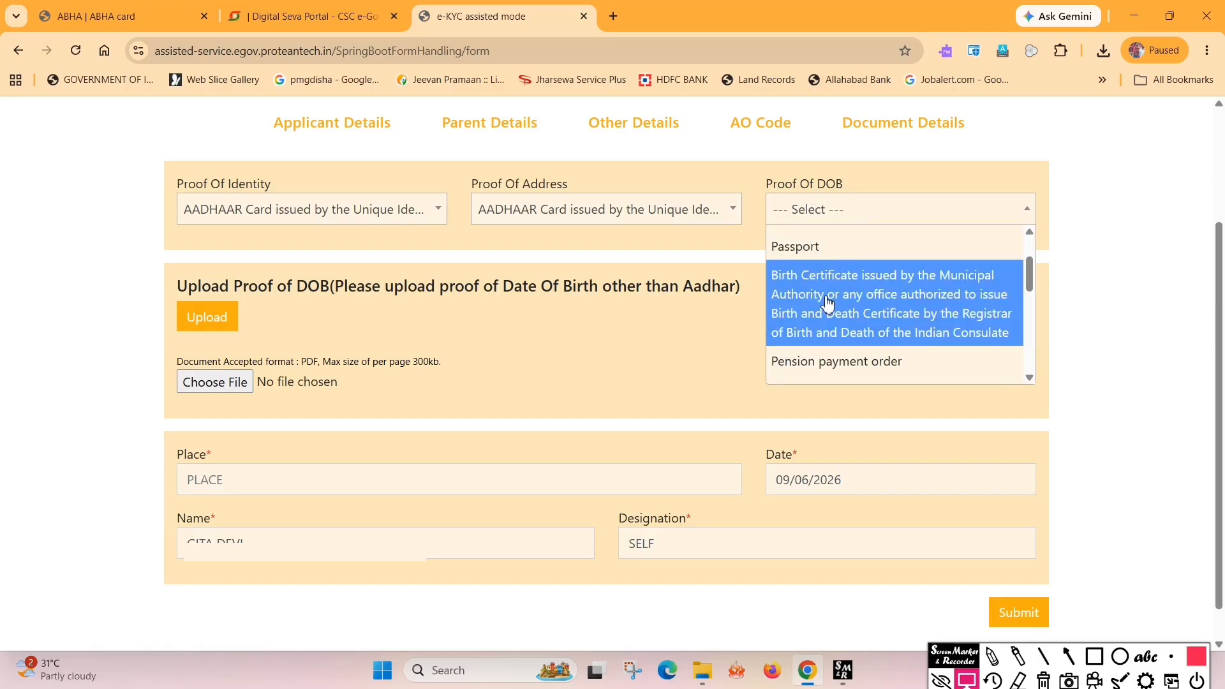
pyautogui.scroll(-1, 829, 301)
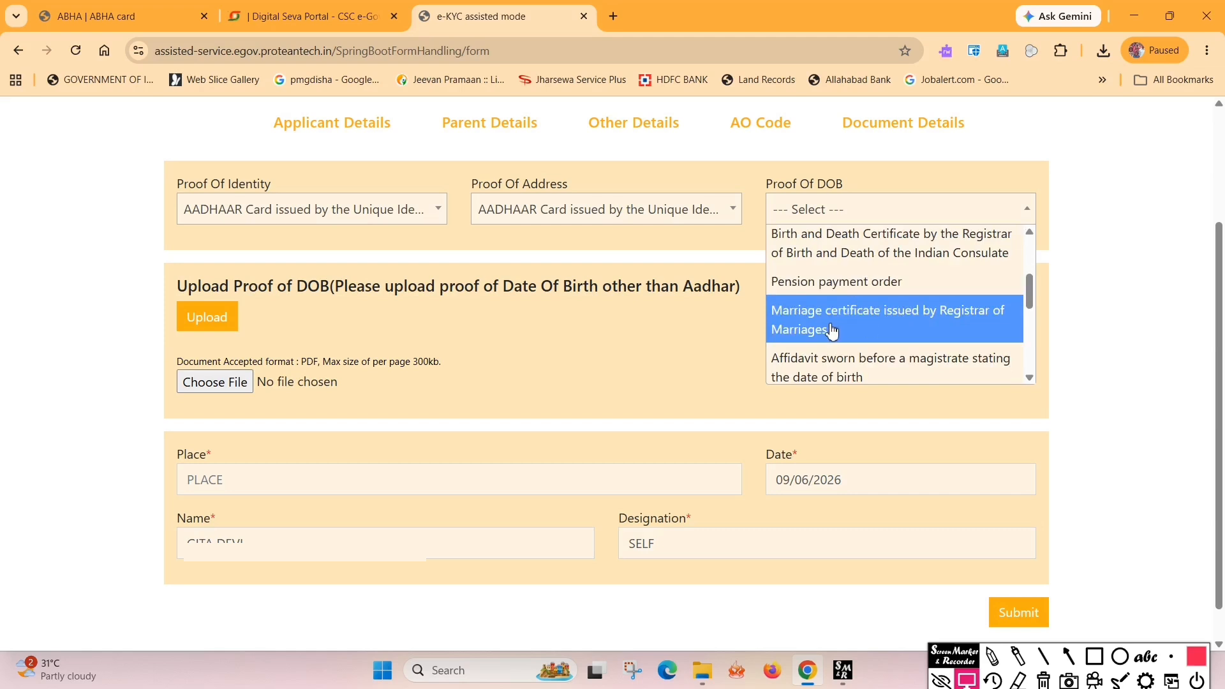
pyautogui.scroll(-1, 831, 330)
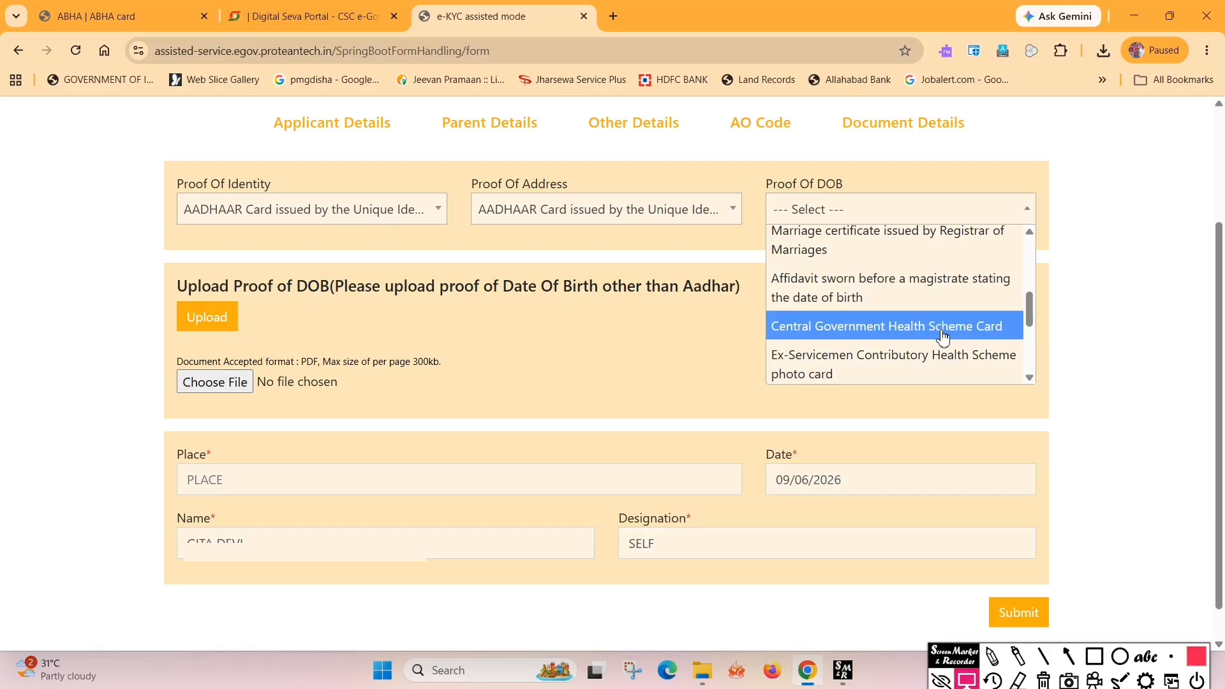
pyautogui.scroll(-1, 943, 336)
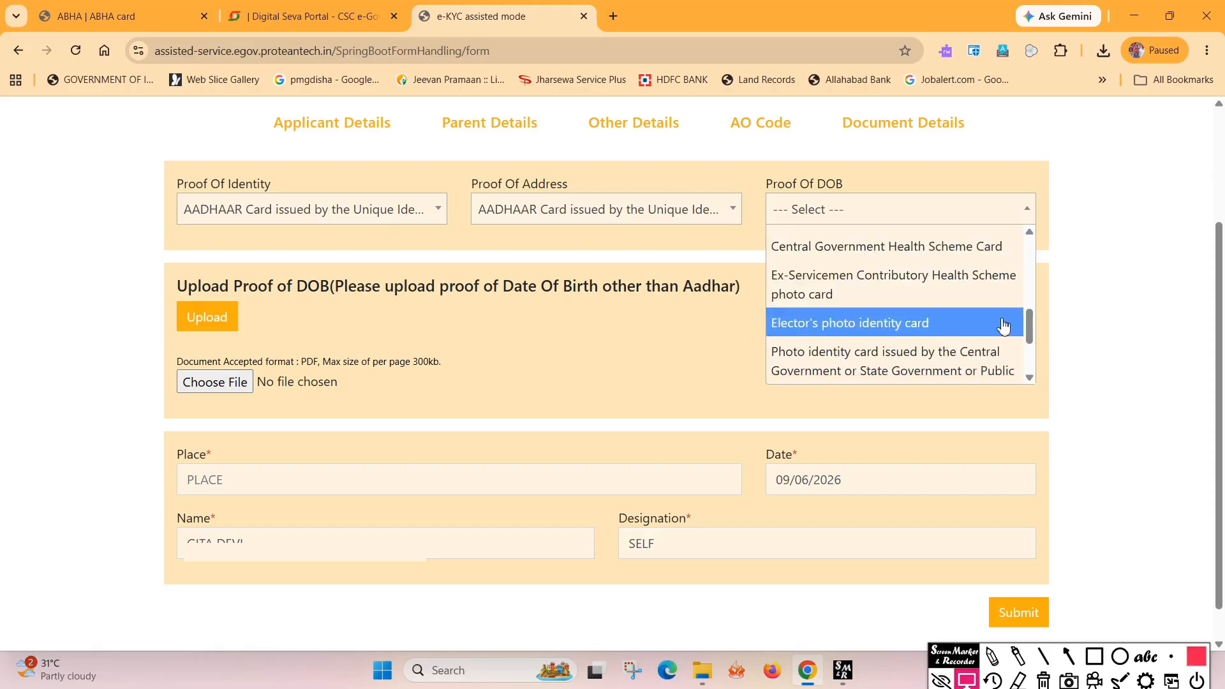
pyautogui.scroll(-1, 893, 335)
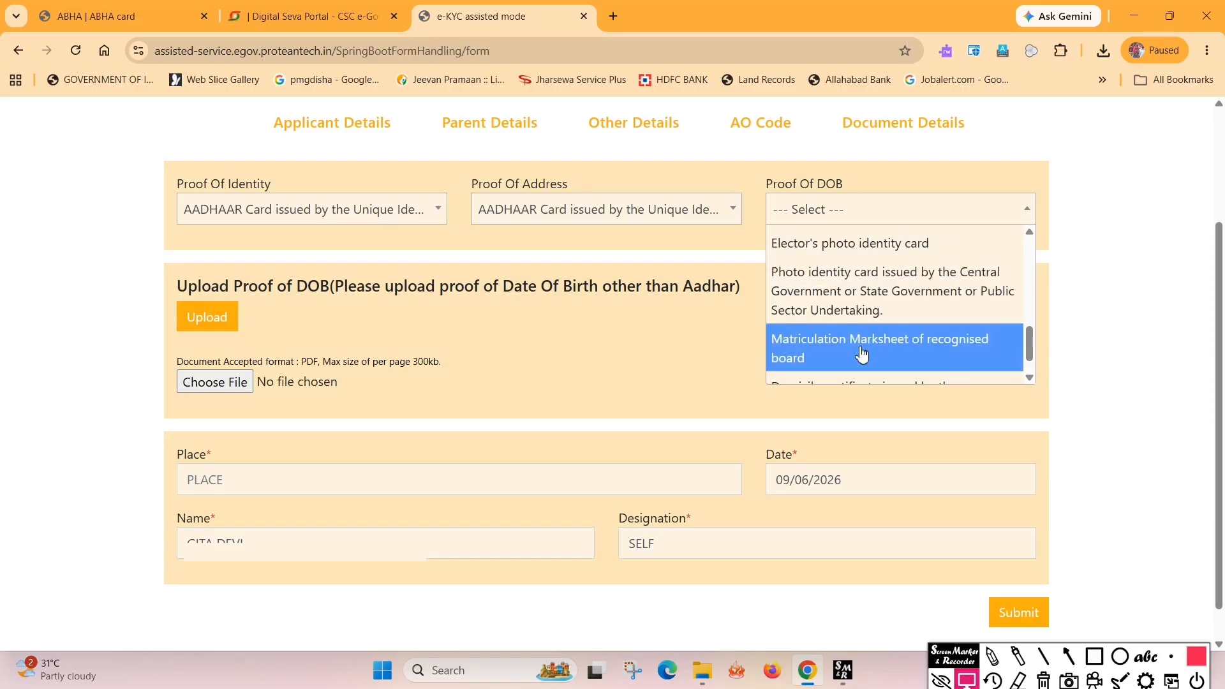
pyautogui.scroll(5, 861, 354)
pyautogui.scroll(-5, 890, 359)
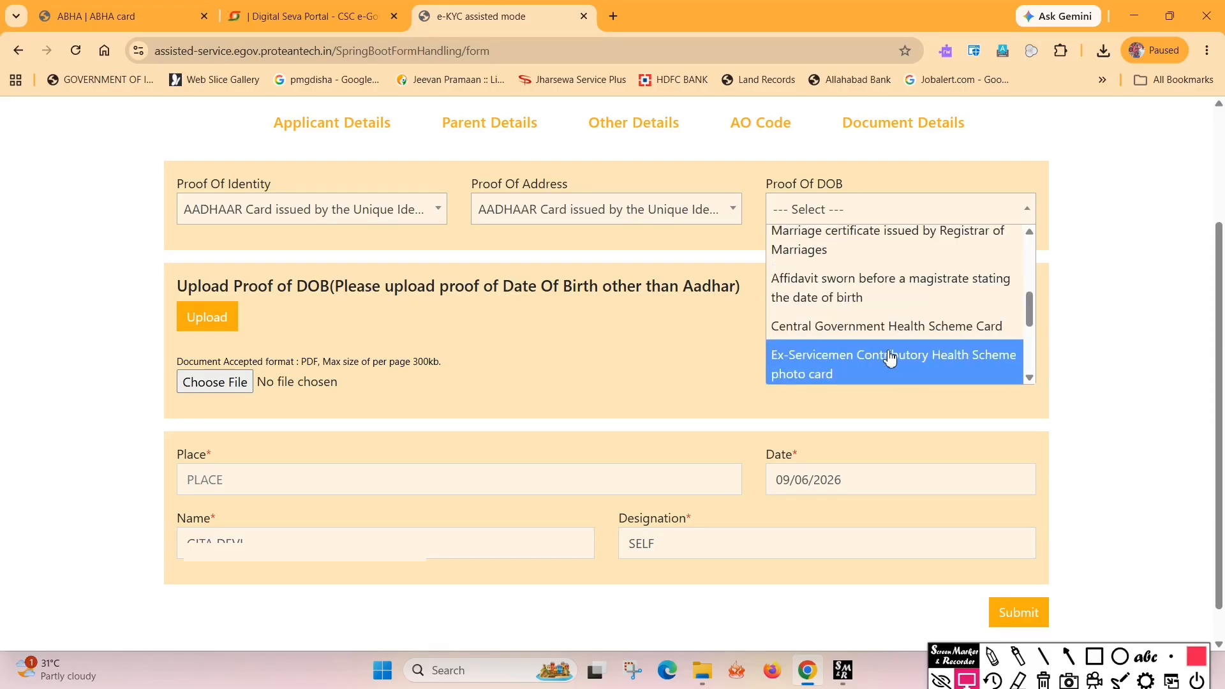
pyautogui.scroll(4, 874, 319)
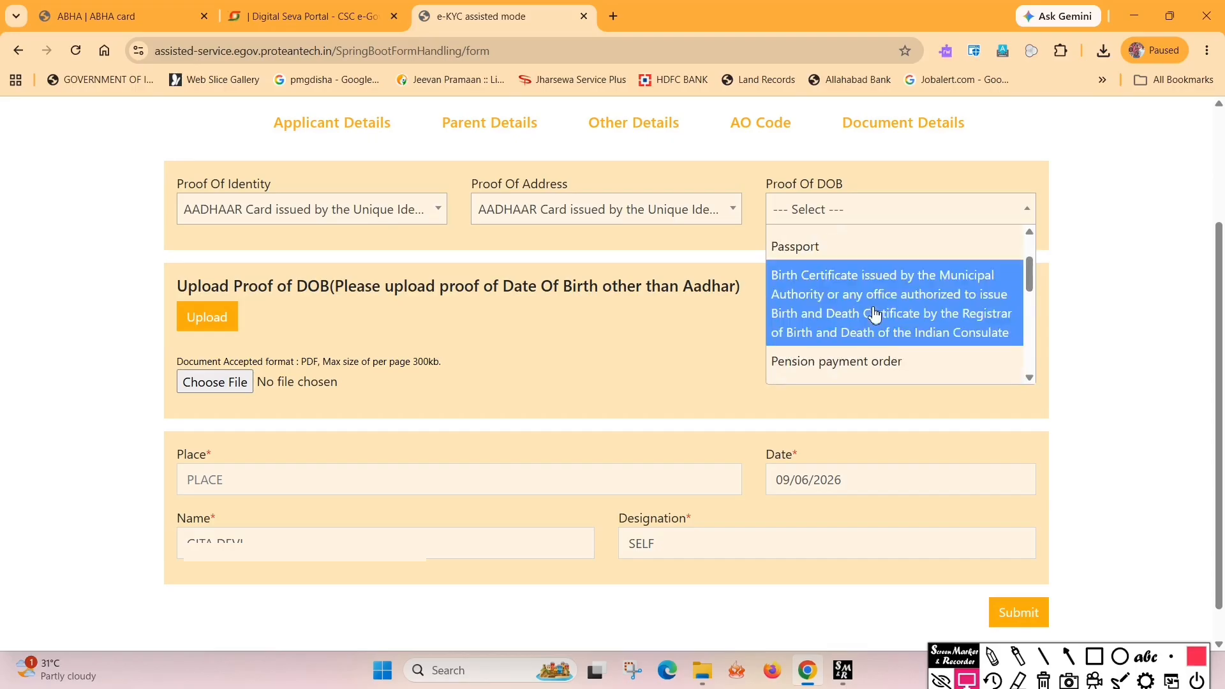
pyautogui.scroll(2, 873, 314)
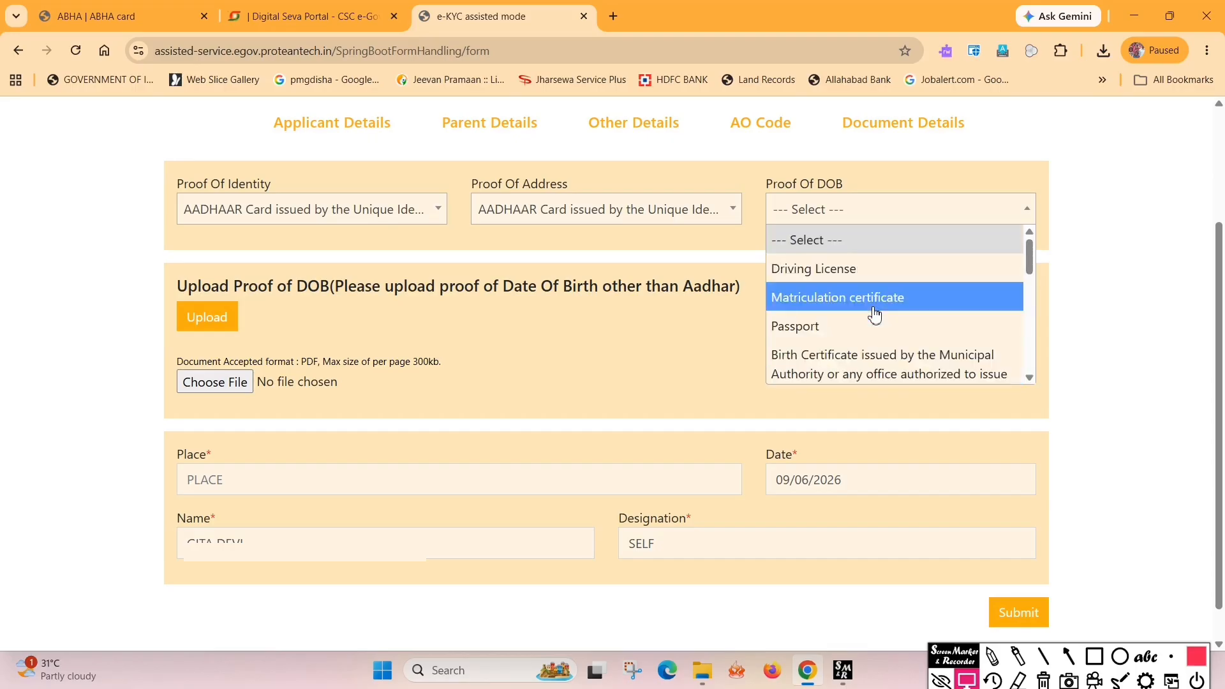
pyautogui.scroll(-2, 874, 314)
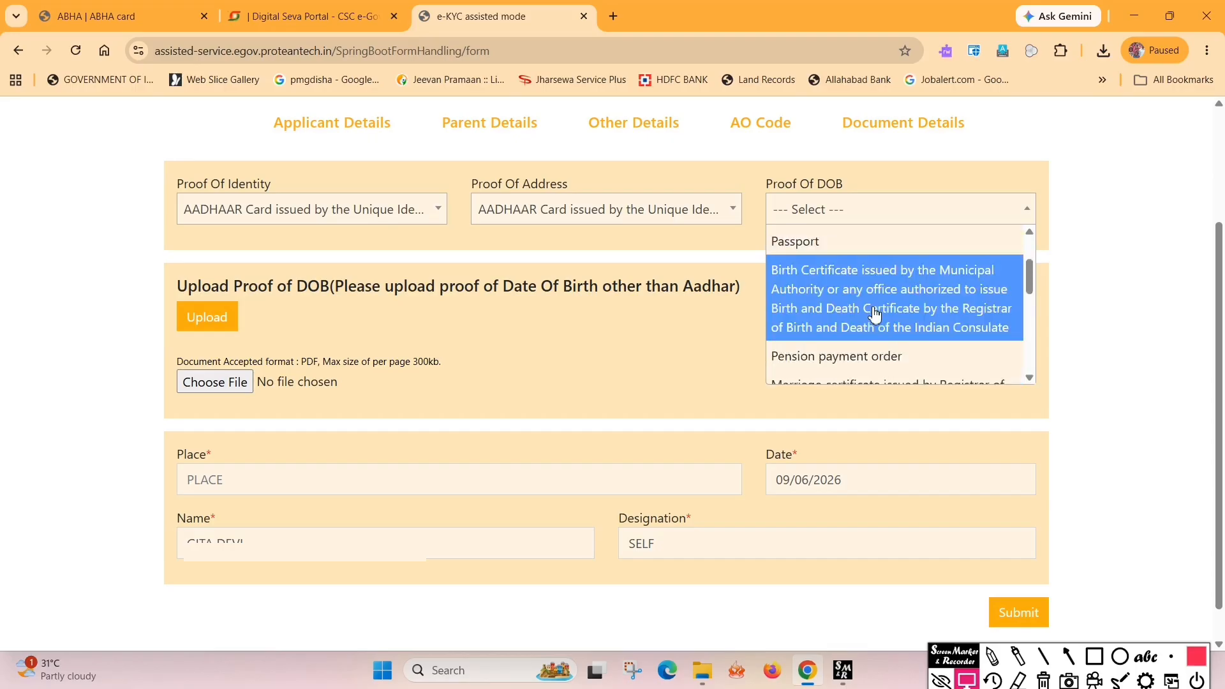
pyautogui.scroll(-2, 874, 314)
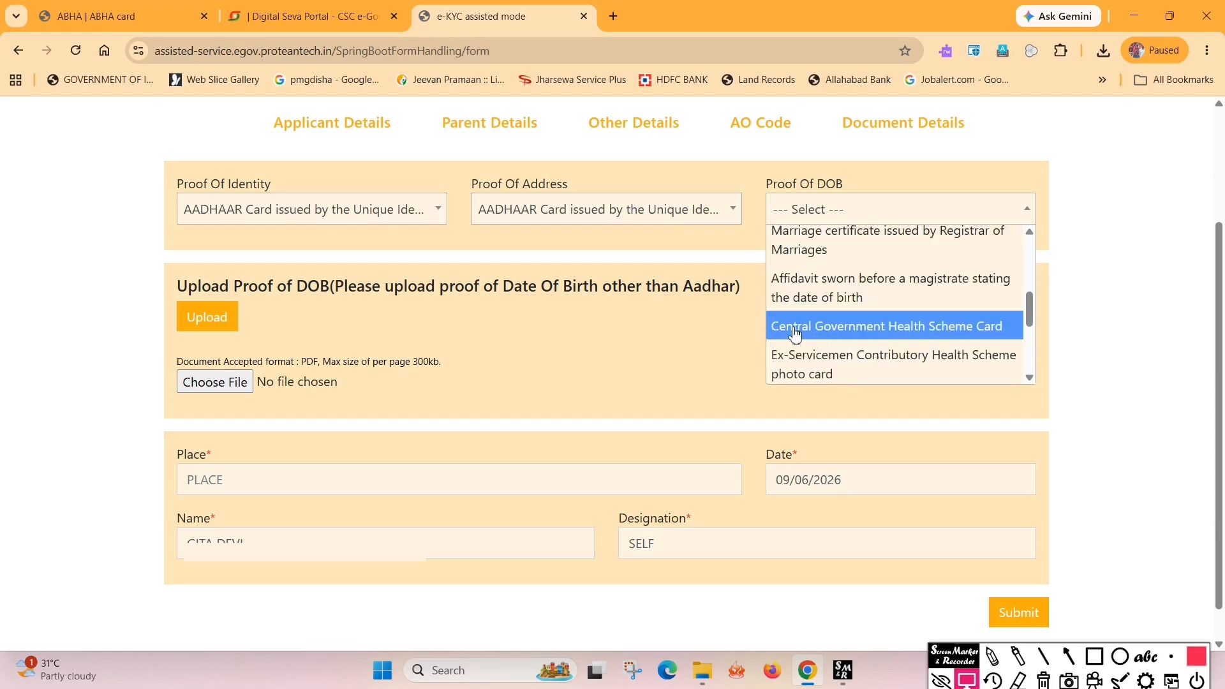
pyautogui.scroll(-2, 869, 333)
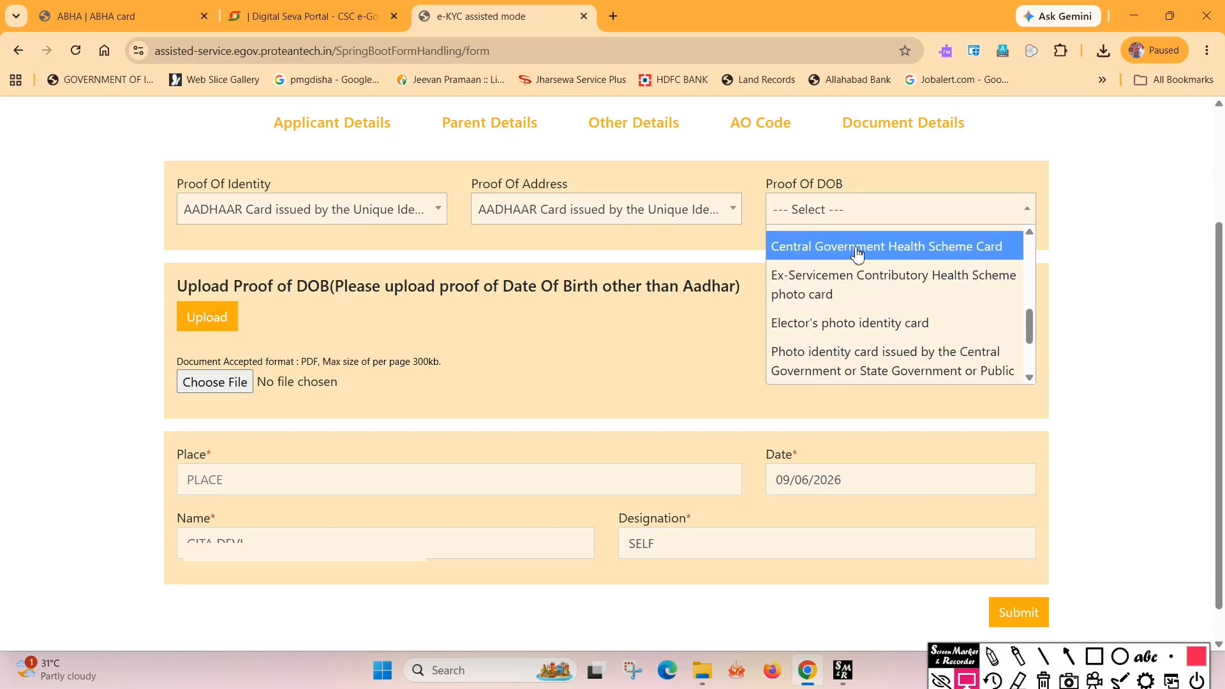
# Select Central Government Health Scheme Card as DOB proof and upload Abha_compressed.pdf from Downloads
pyautogui.click(952, 252)
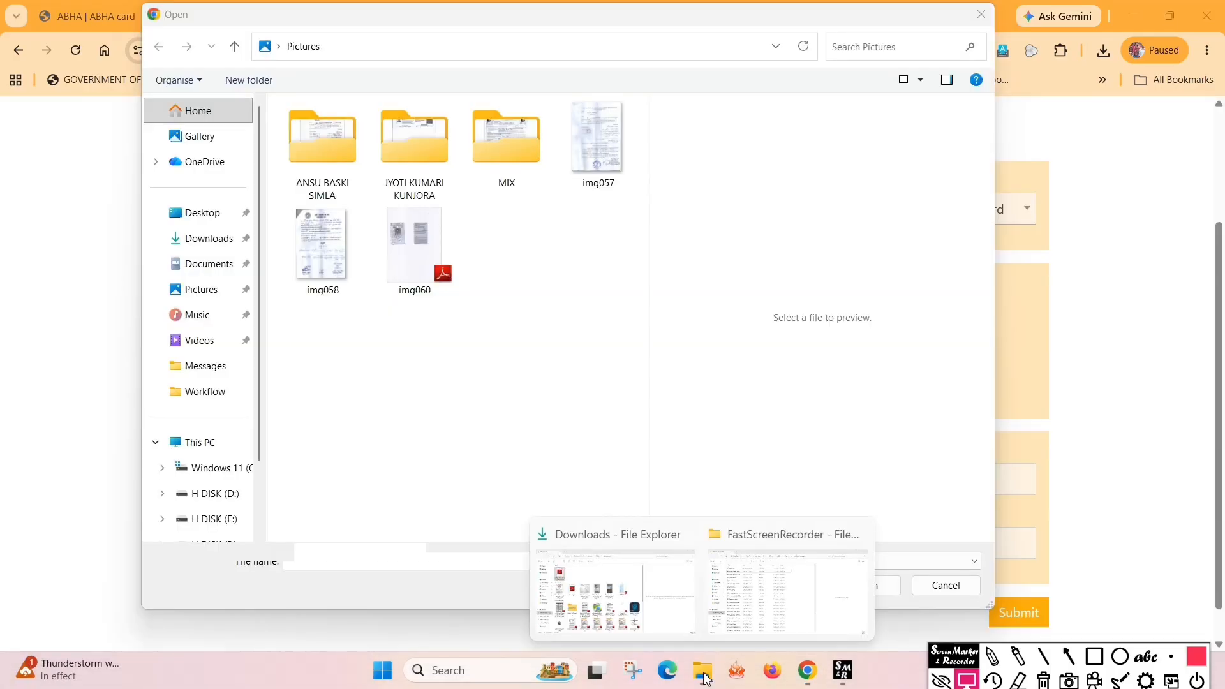
pyautogui.click(205, 238)
pyautogui.click(333, 150)
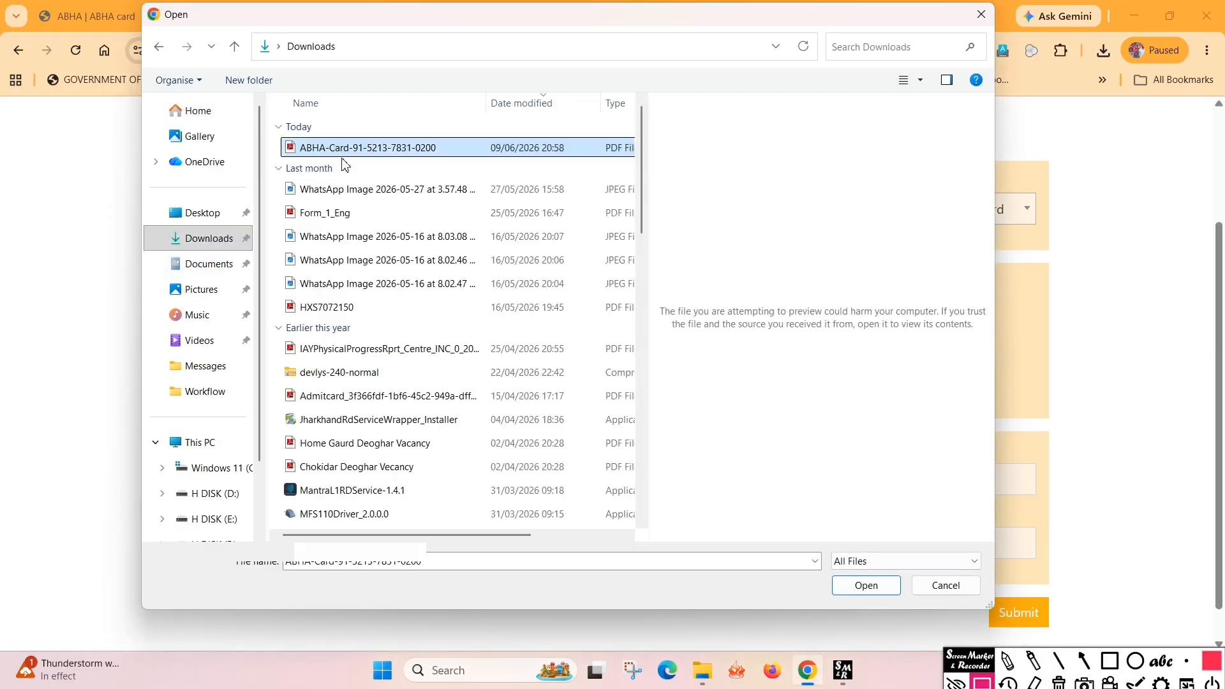
pyautogui.click(856, 587)
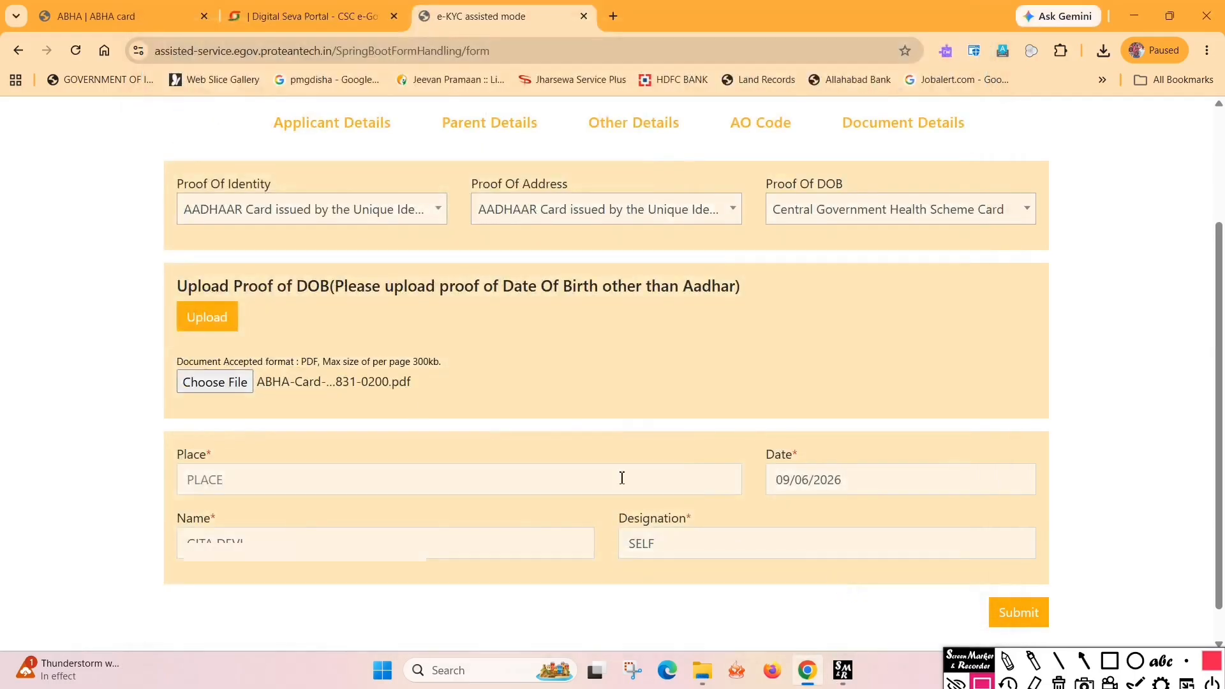
pyautogui.click(213, 324)
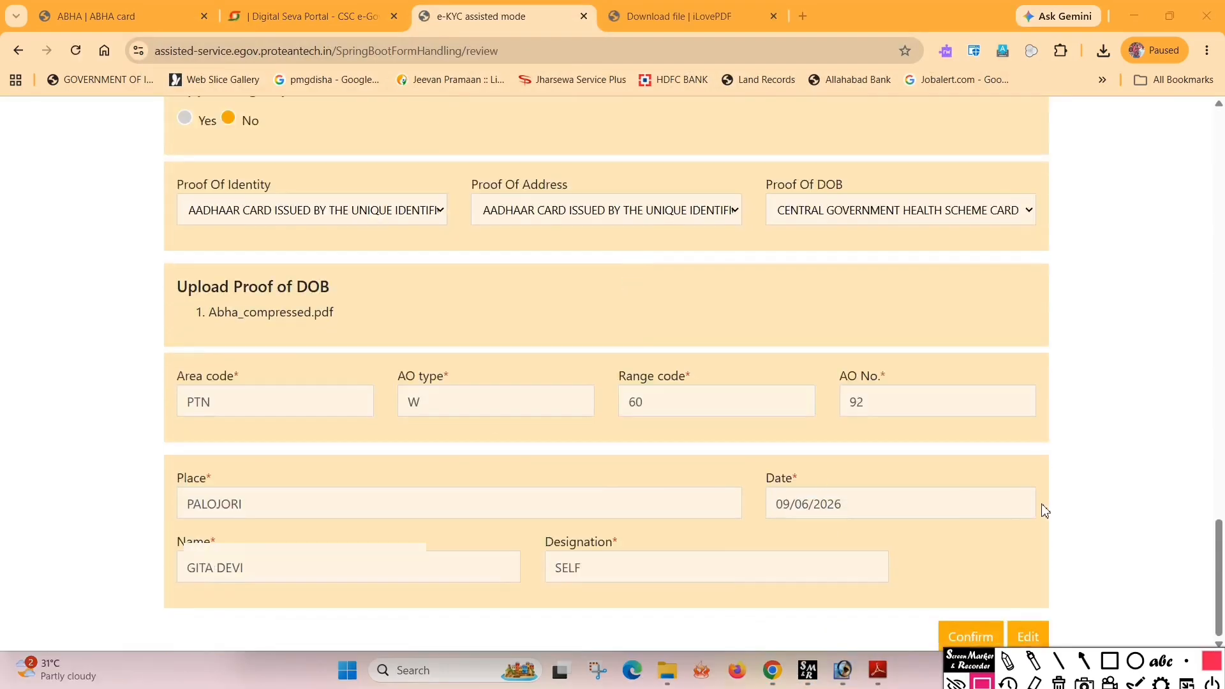
# Confirm the reviewed PAN application details to proceed to e-KYC Authentication
pyautogui.click(970, 636)
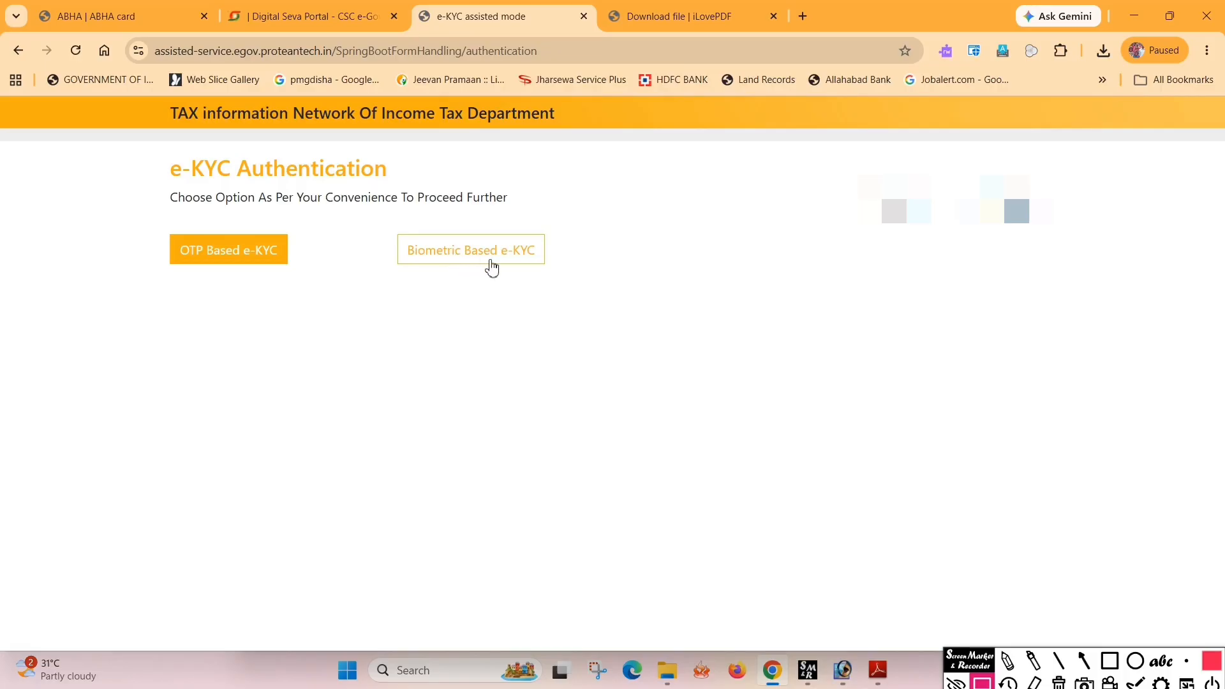
# Authenticate via OTP Based e-KYC by entering the received OTP, then acknowledge the success message
pyautogui.click(229, 261)
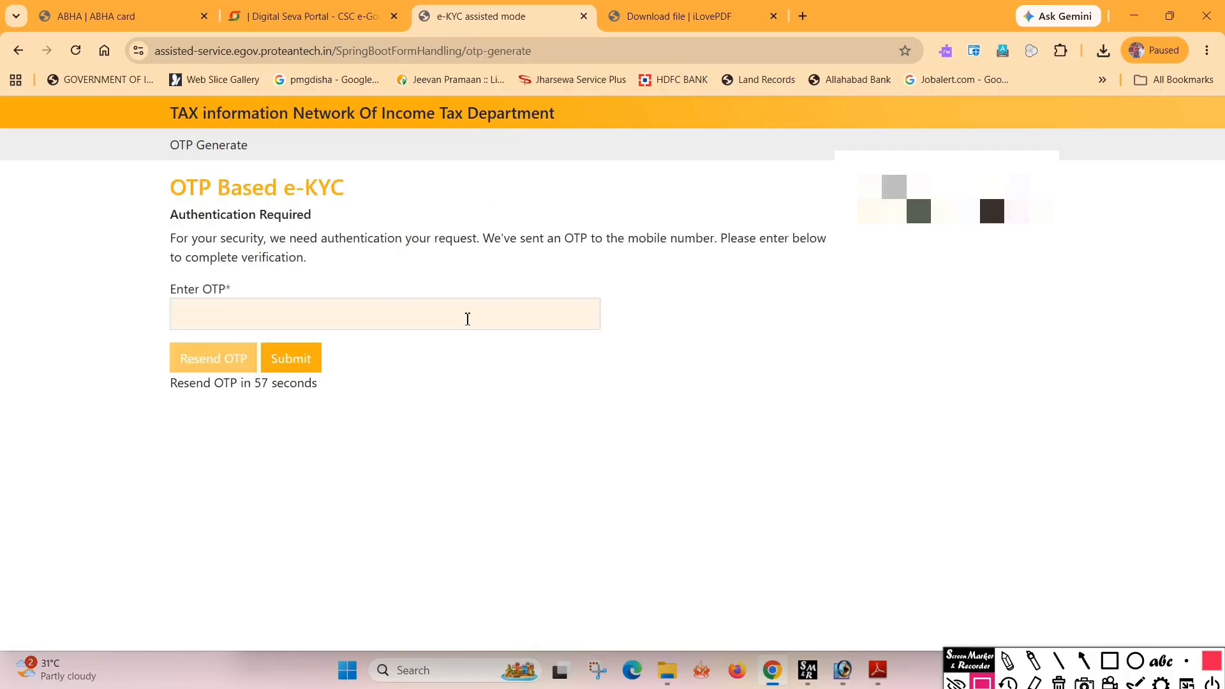
pyautogui.click(362, 314)
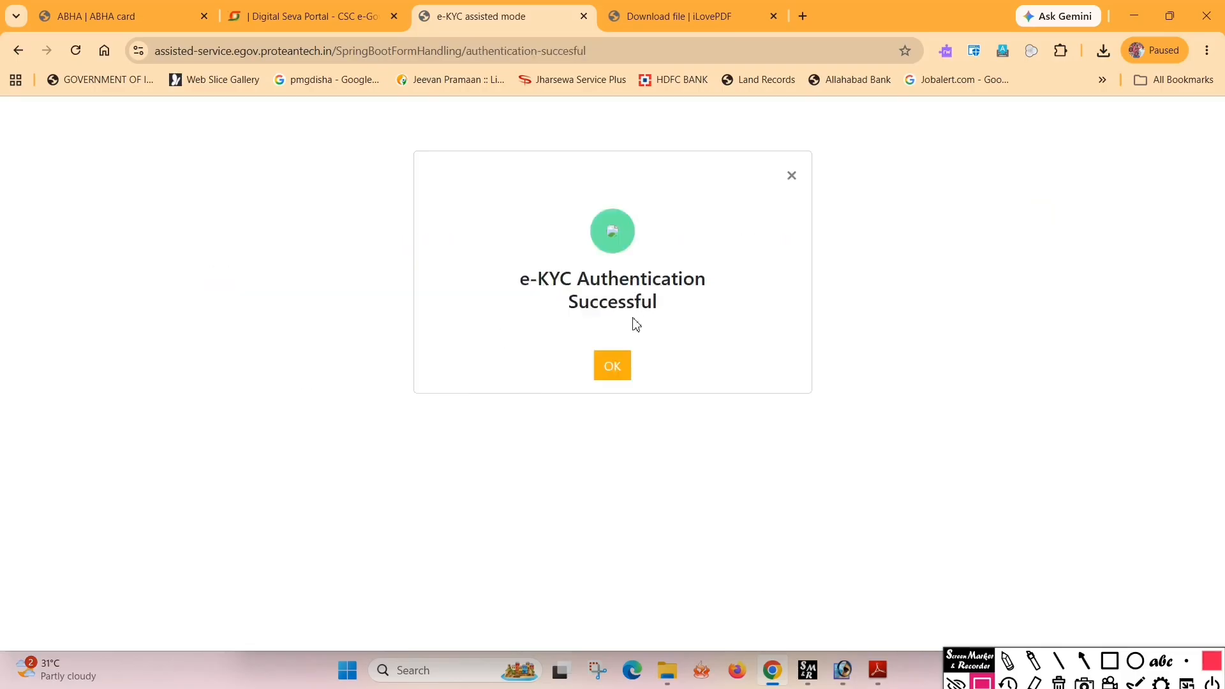
pyautogui.click(610, 372)
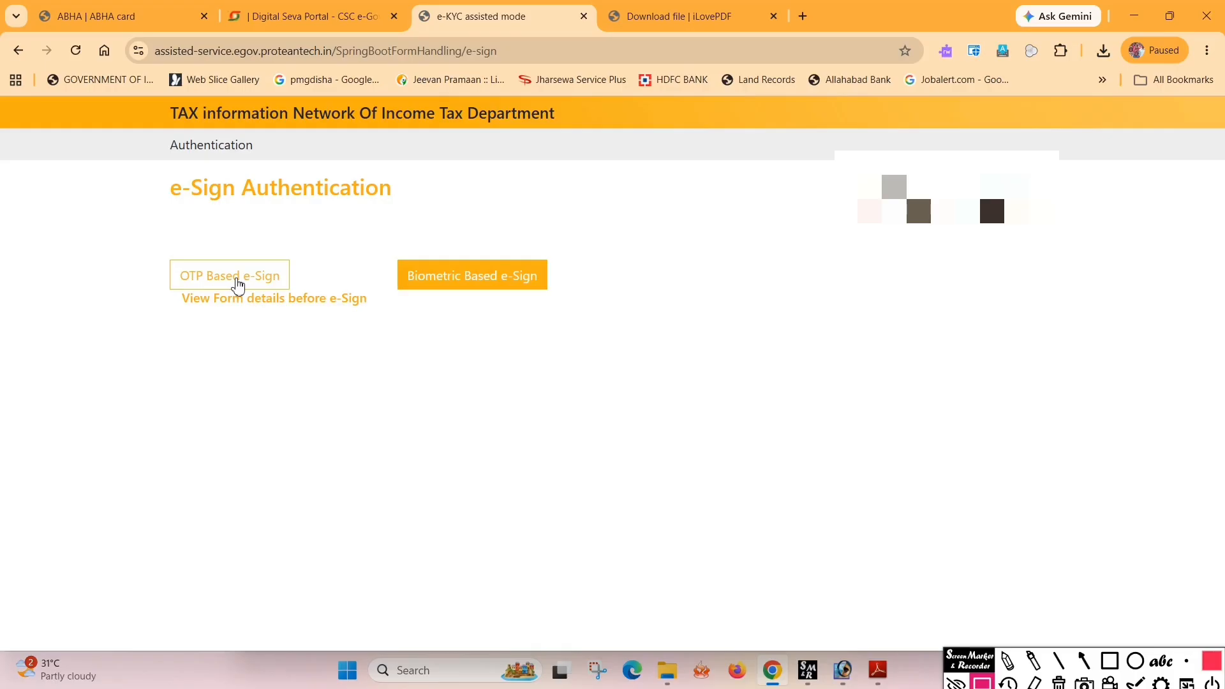
# E-sign via OTP after authorizing Aadhaar use and entering the Aadhaar number, then choose Pay Now
pyautogui.click(239, 280)
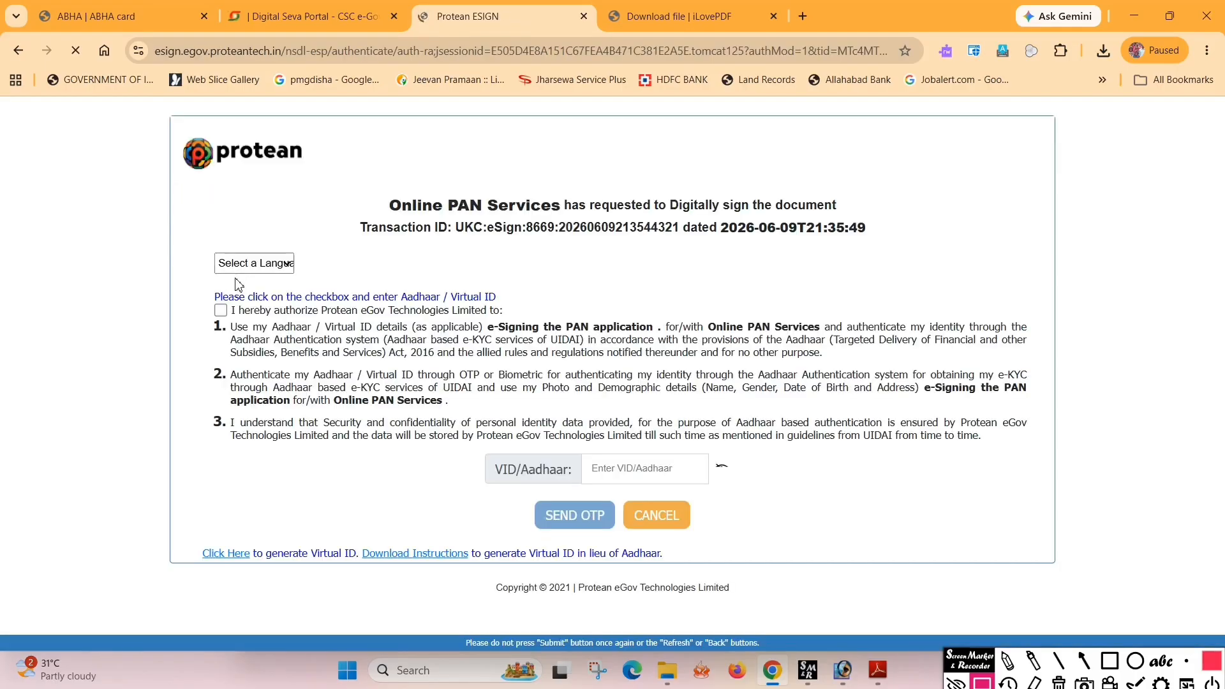
pyautogui.click(220, 310)
pyautogui.click(608, 477)
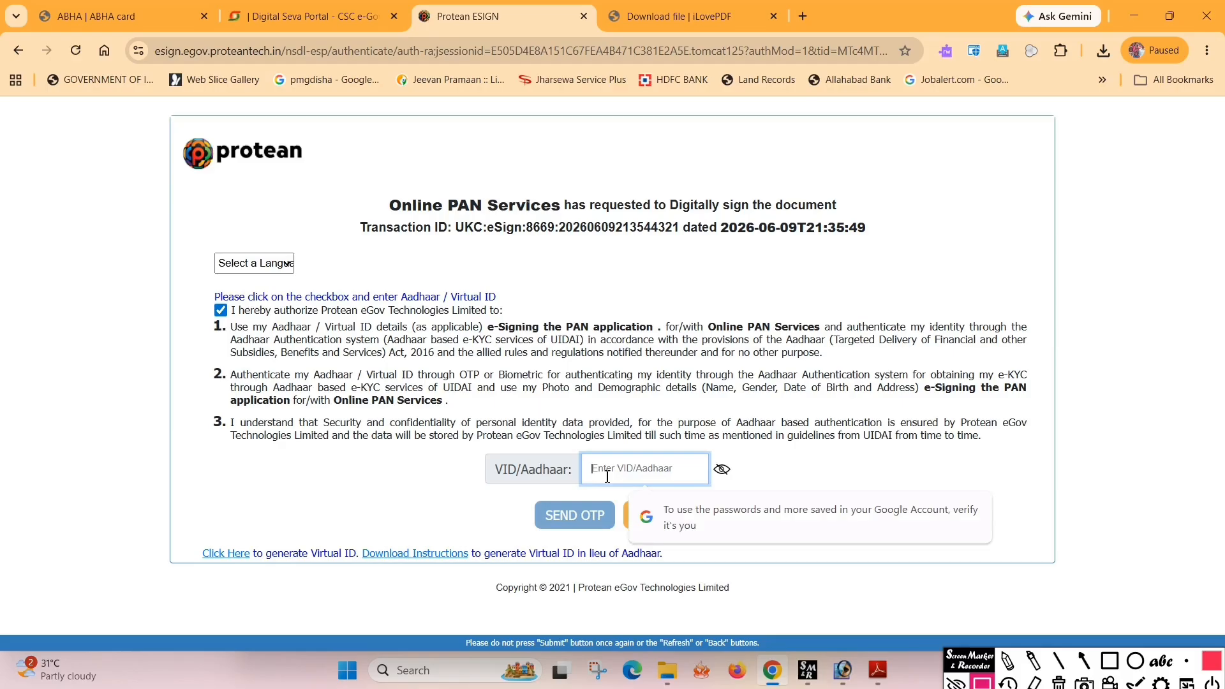
pyautogui.write('••')
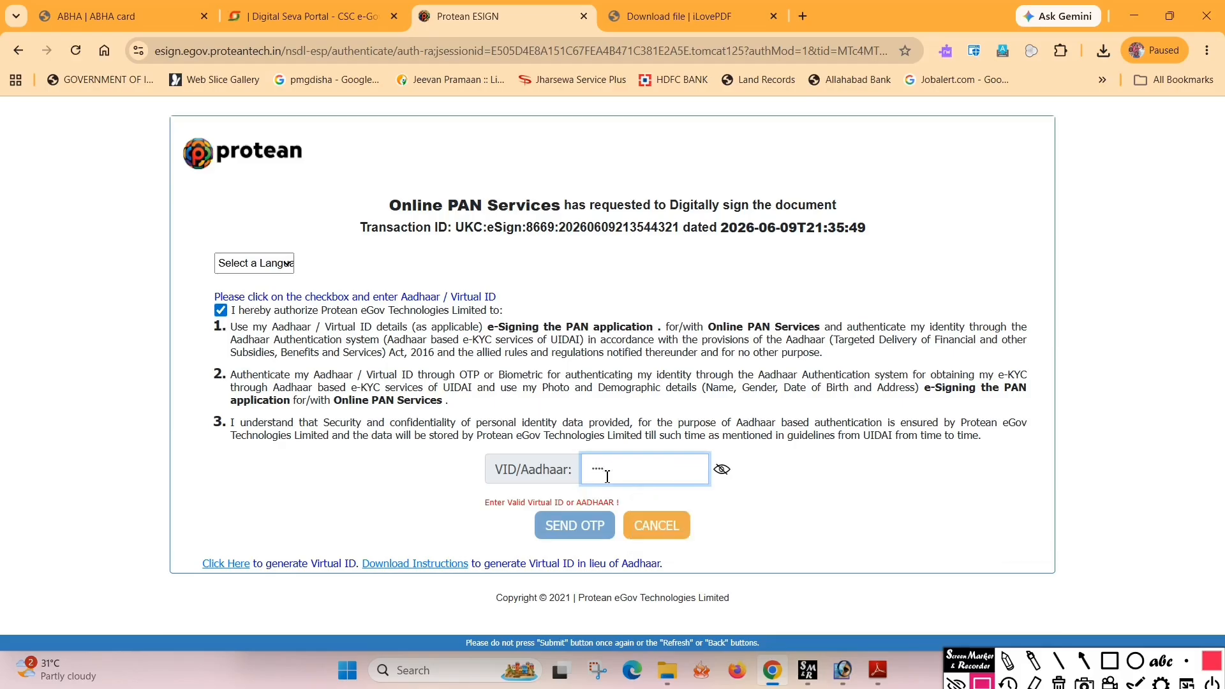
pyautogui.write('••••••••••')
pyautogui.click(571, 515)
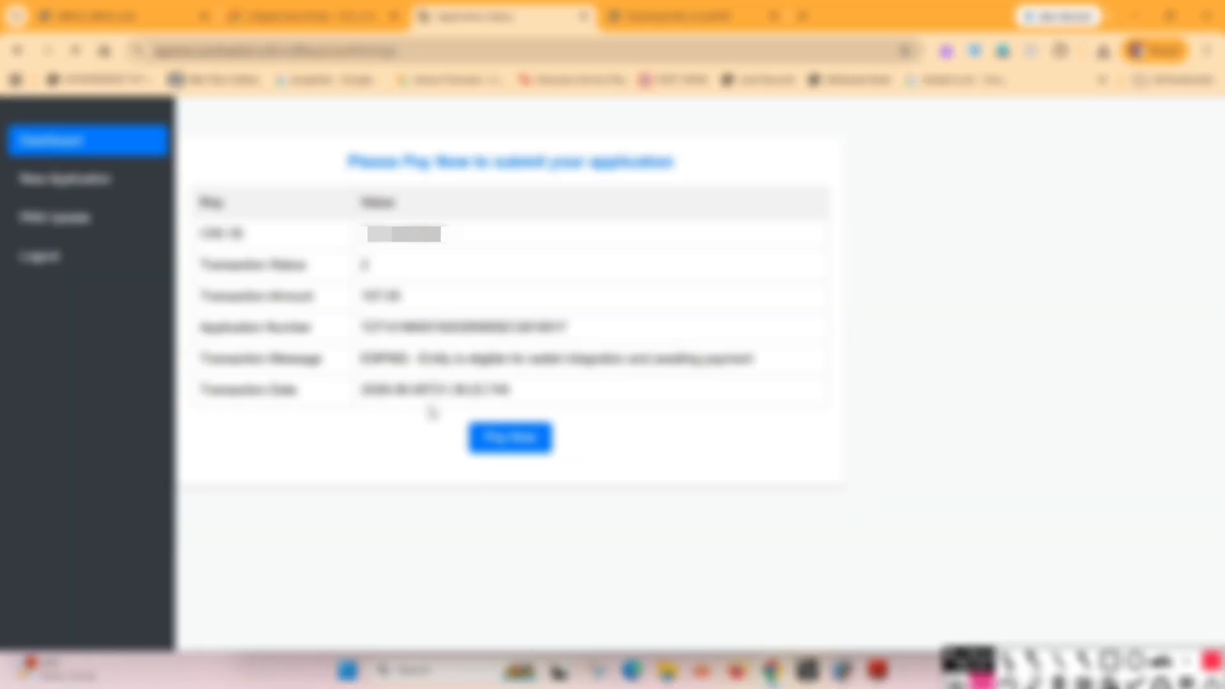
pyautogui.click(510, 443)
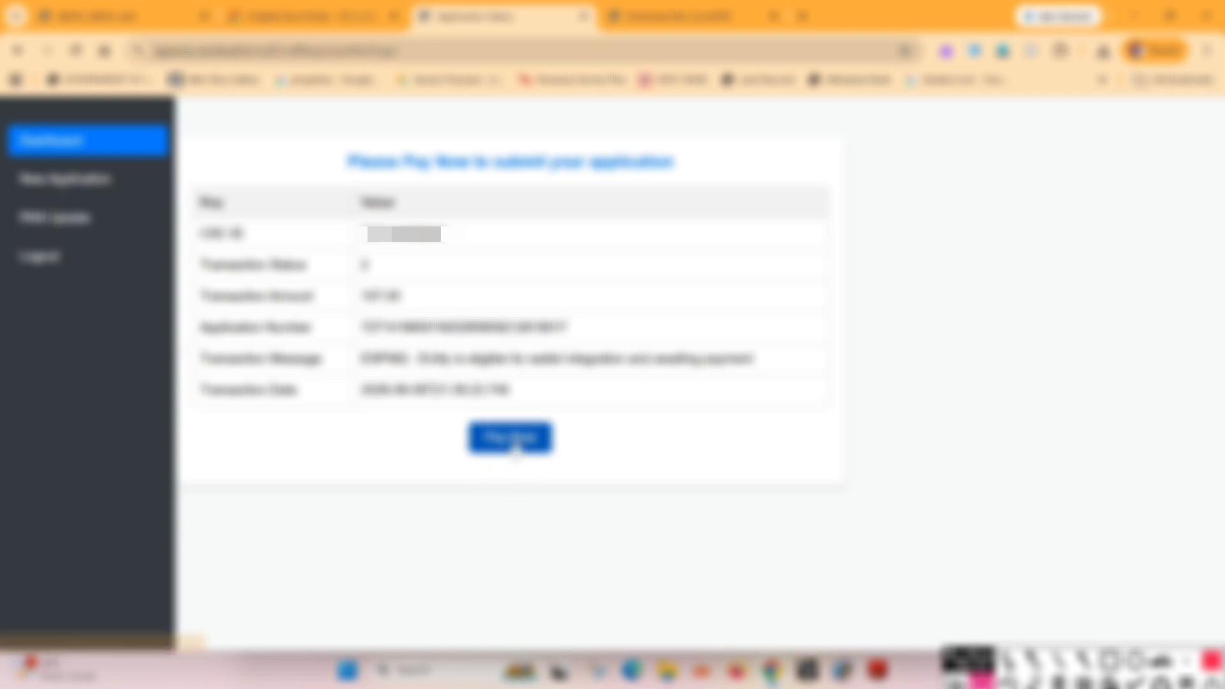